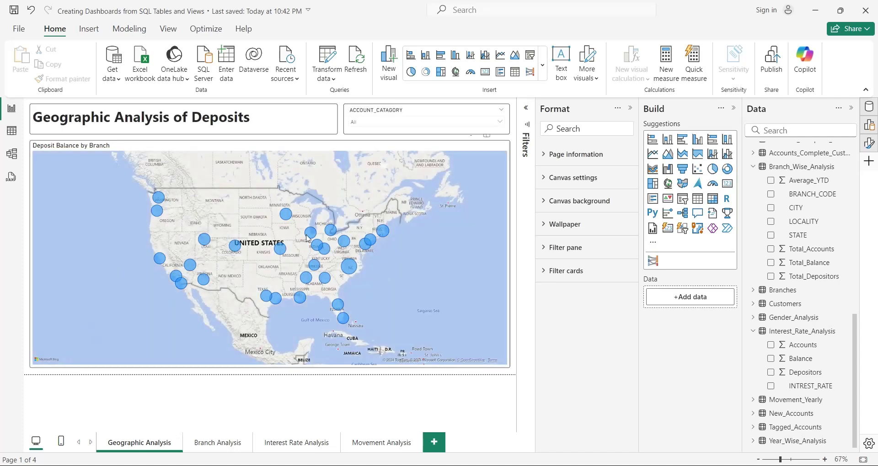
# - Inspect the deposit map, filter the figures by several branches, then view the interest-rate donut
pyautogui.click(306, 238)
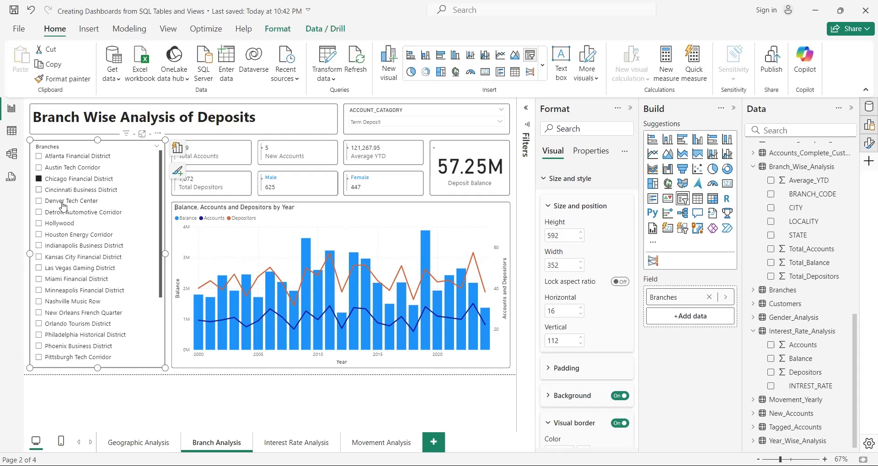
pyautogui.click(69, 235)
pyautogui.click(68, 268)
pyautogui.click(68, 313)
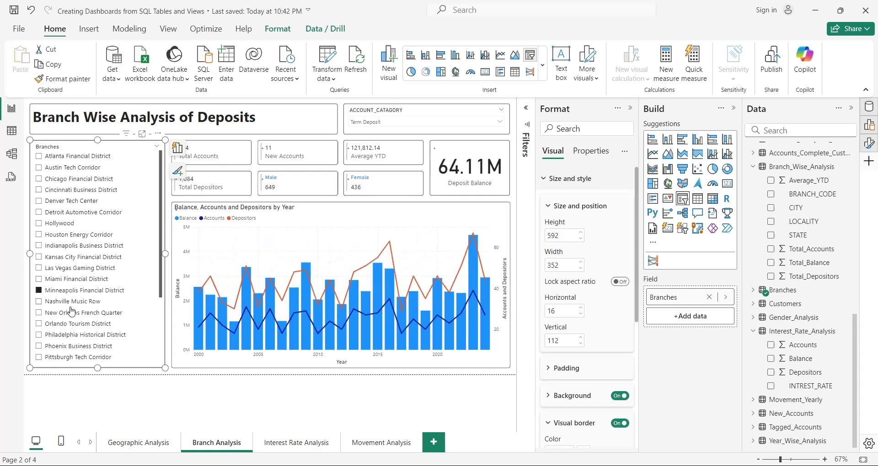
pyautogui.click(69, 336)
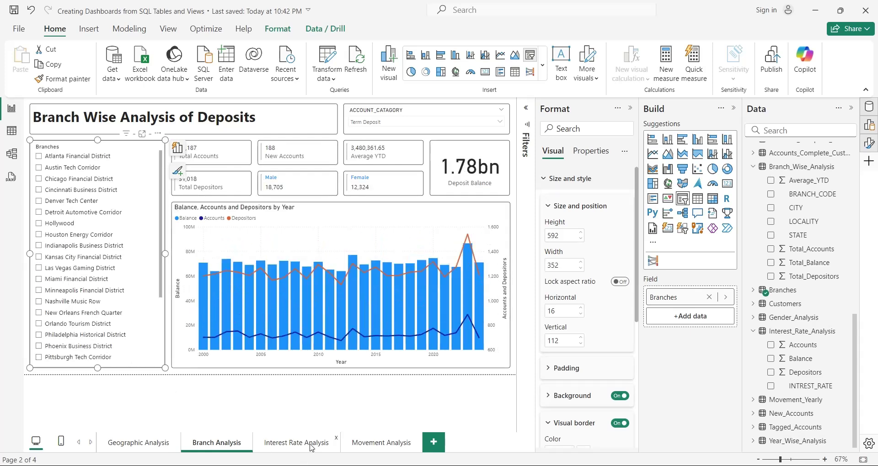
pyautogui.click(164, 240)
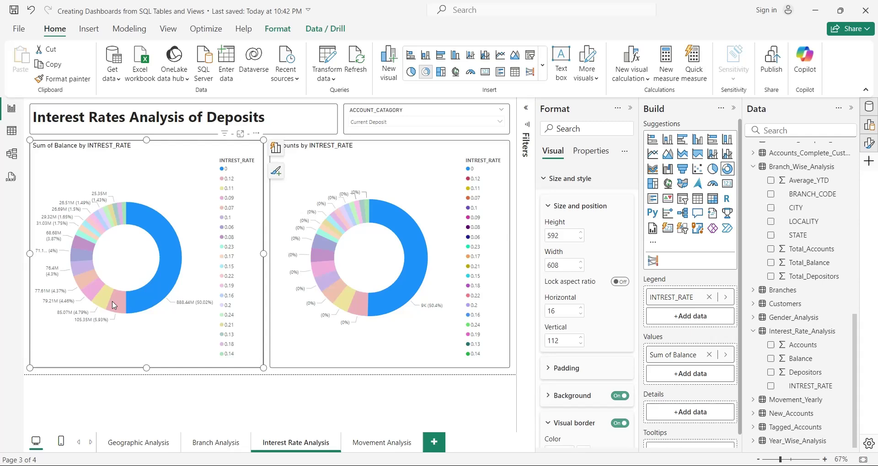
pyautogui.click(325, 257)
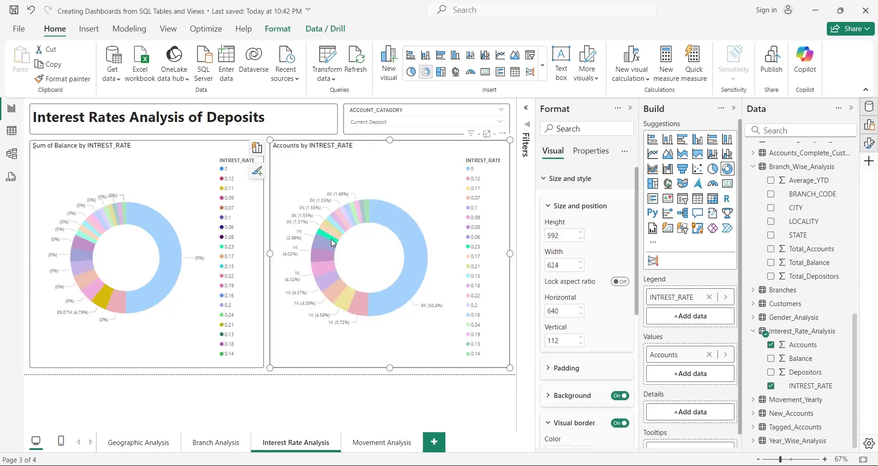
# - On Movement Analysis, highlight matrix rows and the Active, Dormant, Inactive and Locked Sankey flows
pyautogui.click(375, 442)
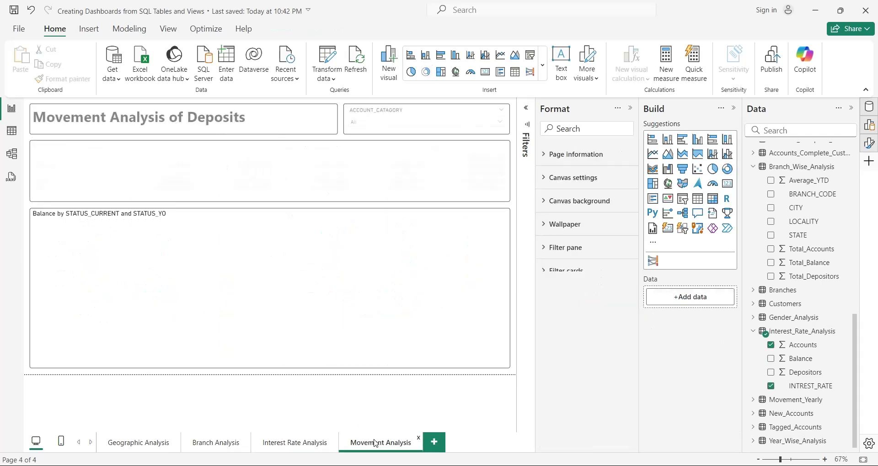
pyautogui.click(46, 158)
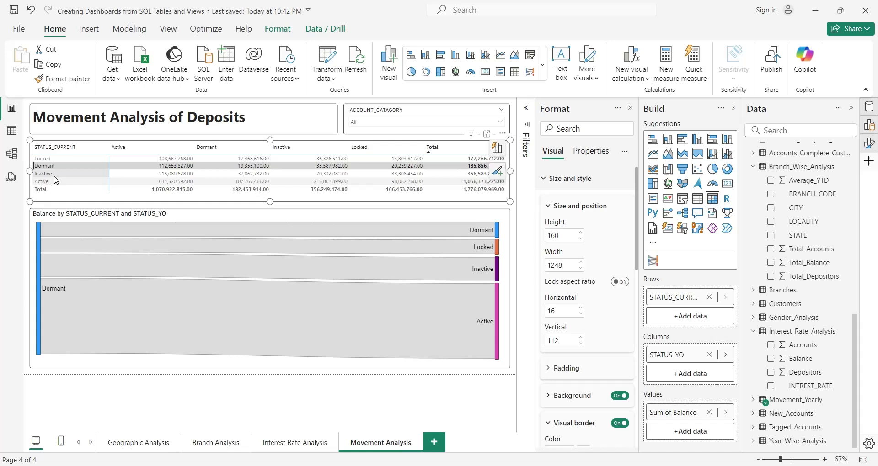
pyautogui.click(45, 174)
pyautogui.click(45, 181)
pyautogui.click(150, 148)
pyautogui.click(204, 151)
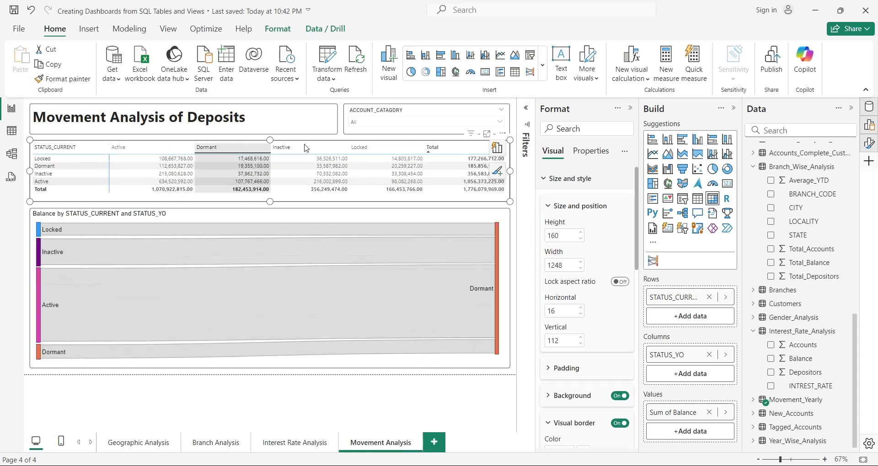
pyautogui.click(282, 148)
pyautogui.click(362, 149)
pyautogui.click(400, 151)
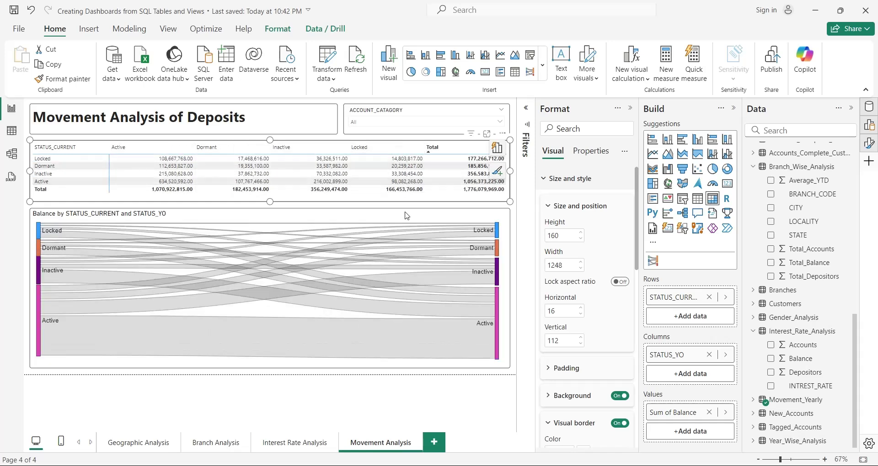
# - Select the Sankey chart, clear its Active-to-Active flow highlight, and deselect it
pyautogui.click(402, 343)
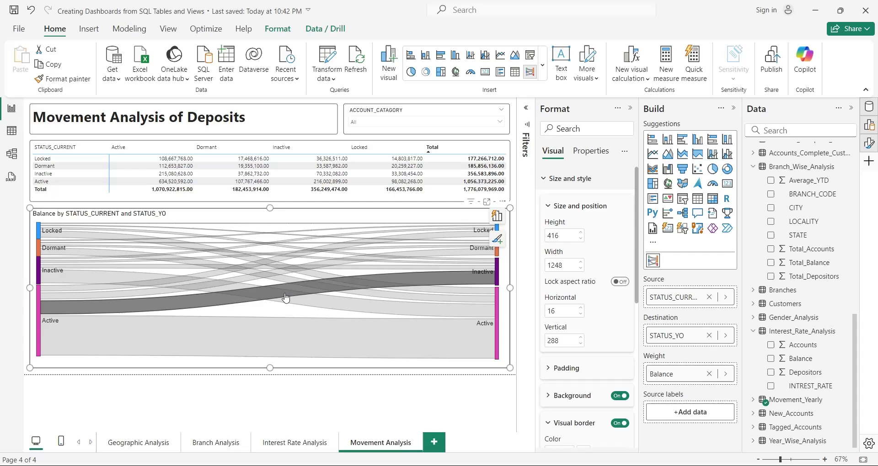
pyautogui.click(321, 353)
pyautogui.click(327, 387)
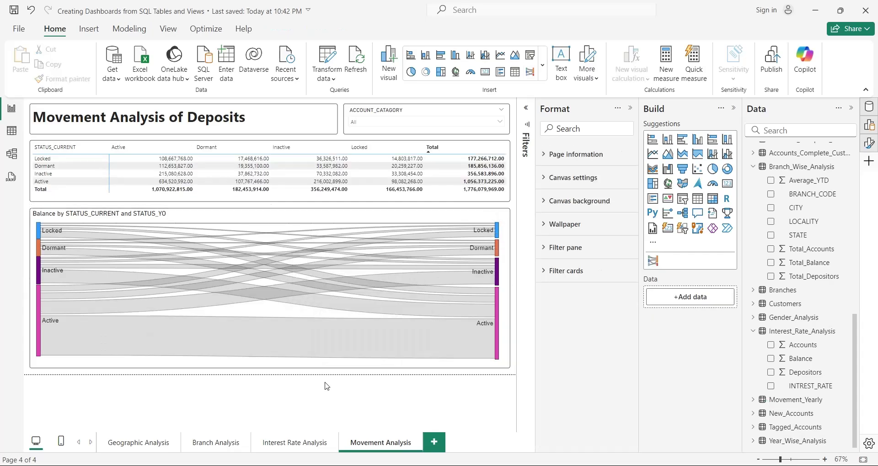
# - Narrow Object Explorer and expand Nexus_Bank's Tables and Views folders down to dbo.Customers
pyautogui.moveTo(225, 256); pyautogui.dragTo(167, 256)
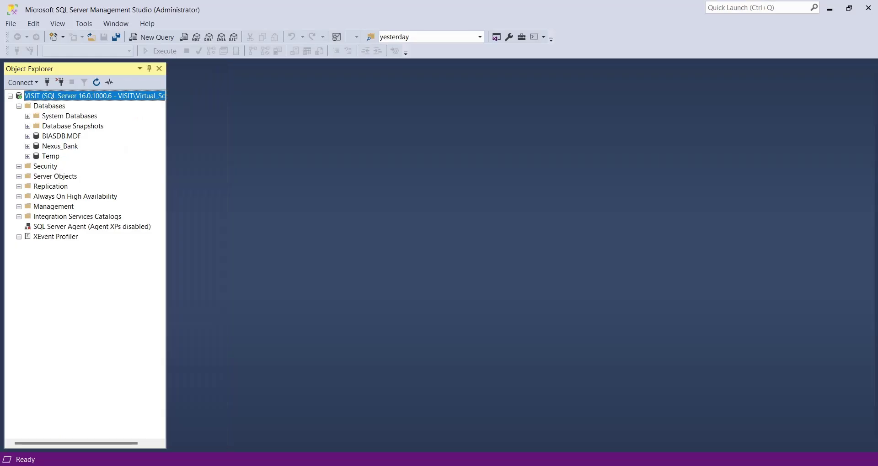
pyautogui.press('Down')
pyautogui.press('Down')
pyautogui.press('Down')
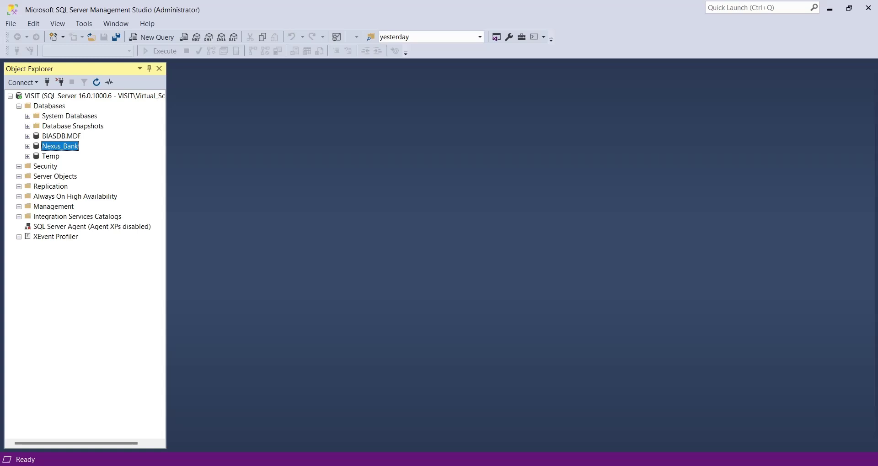
pyautogui.press('Right')
pyautogui.click(36, 166)
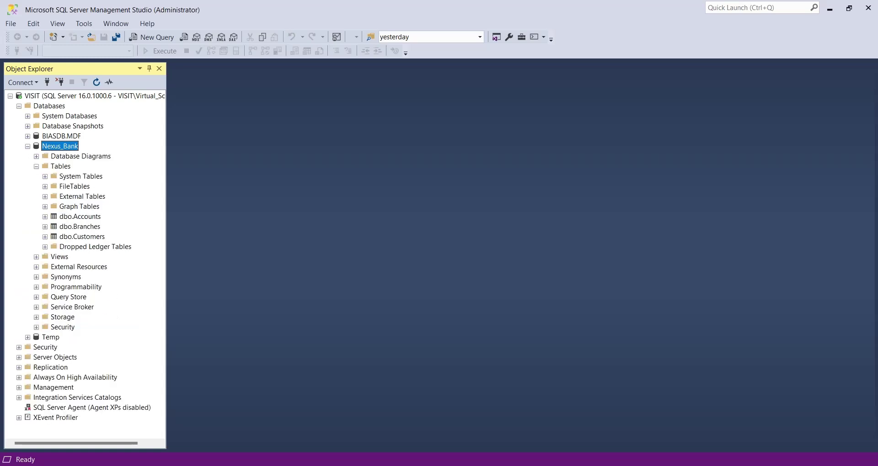
pyautogui.press('Down')
pyautogui.press('Down')
pyautogui.press('Down')
pyautogui.press('Down')
pyautogui.press('Down')
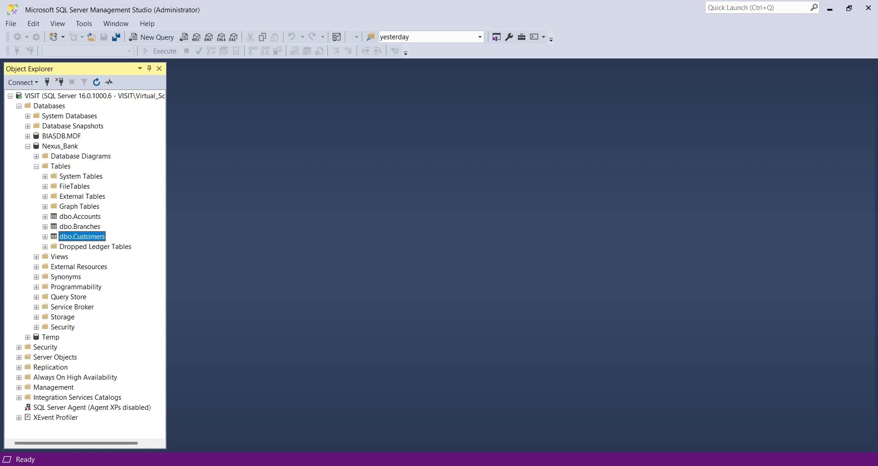
pyautogui.press('Down')
pyautogui.press('Down')
pyautogui.press('Down')
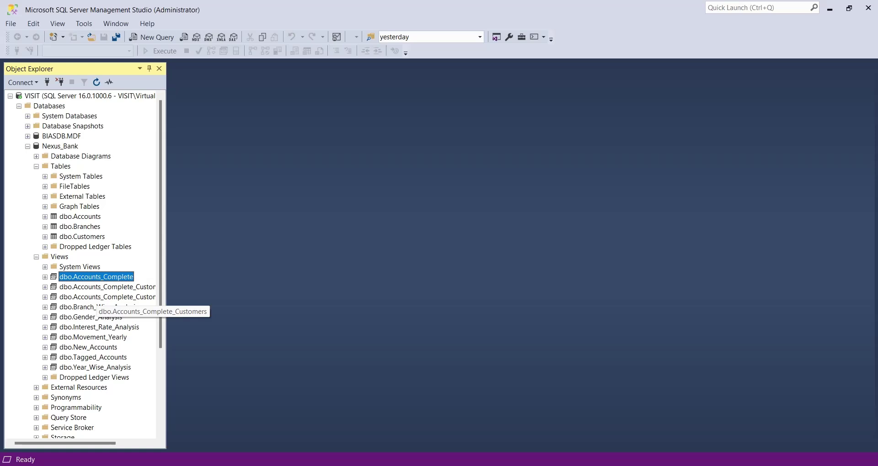
pyautogui.press('Down')
pyautogui.press('Down')
pyautogui.press('Down')
pyautogui.press('Down')
pyautogui.press('Down')
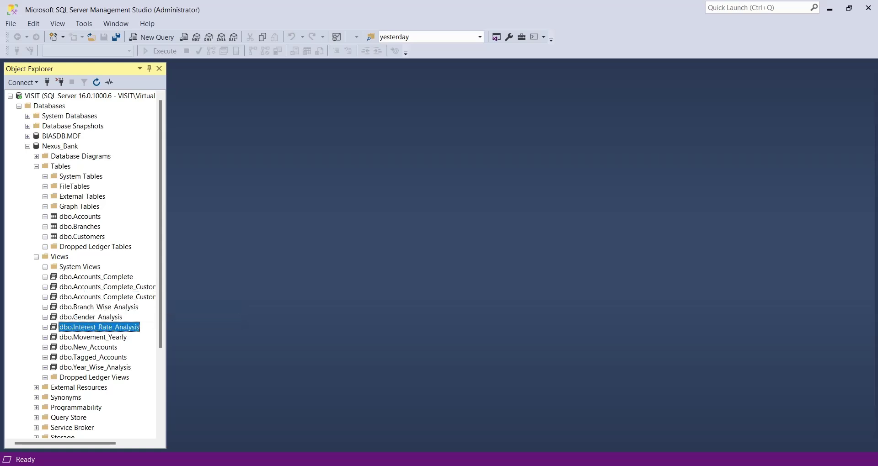
pyautogui.press('Down')
pyautogui.press('Down')
pyautogui.press('Down')
pyautogui.press('Down')
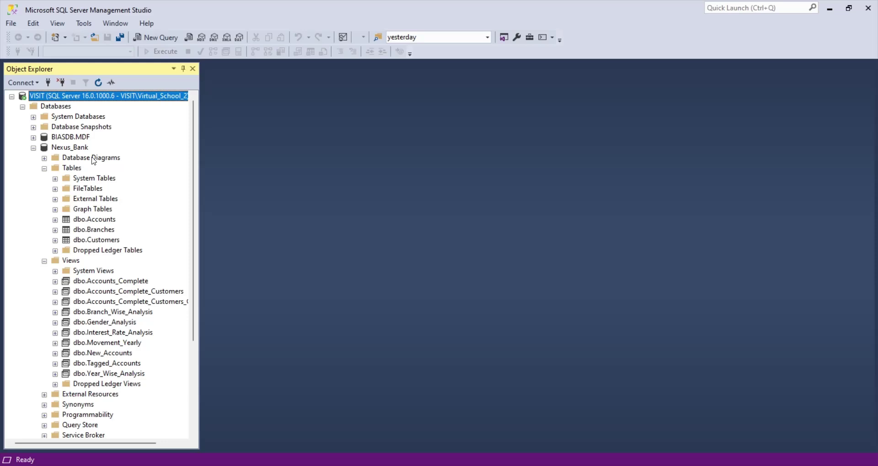
# - Copy the server name VISIT from the server's Connect dialog, then cancel without connecting
pyautogui.click(69, 148)
pyautogui.rightClick(88, 97)
pyautogui.click(115, 103)
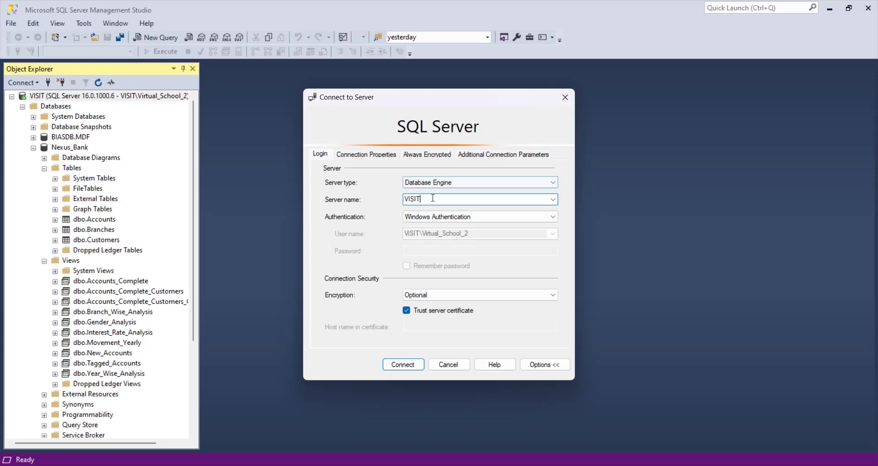
pyautogui.rightClick(406, 199)
pyautogui.click(440, 237)
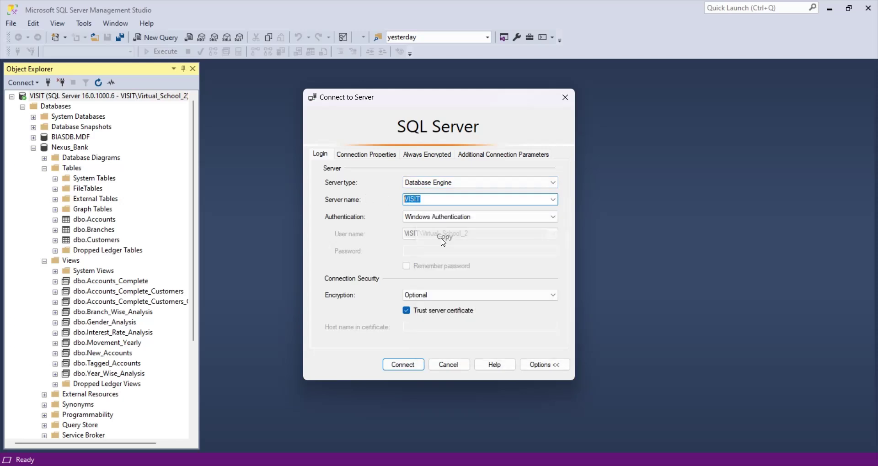
pyautogui.click(446, 365)
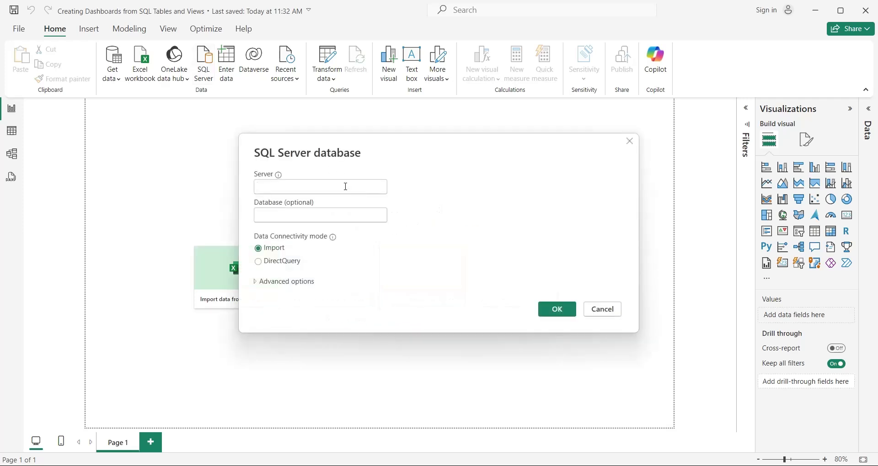
# - Connect to server VISIT, database Nexus_Bank, with current Windows credentials and no encryption
pyautogui.rightClick(346, 187)
pyautogui.click(361, 233)
pyautogui.click(300, 213)
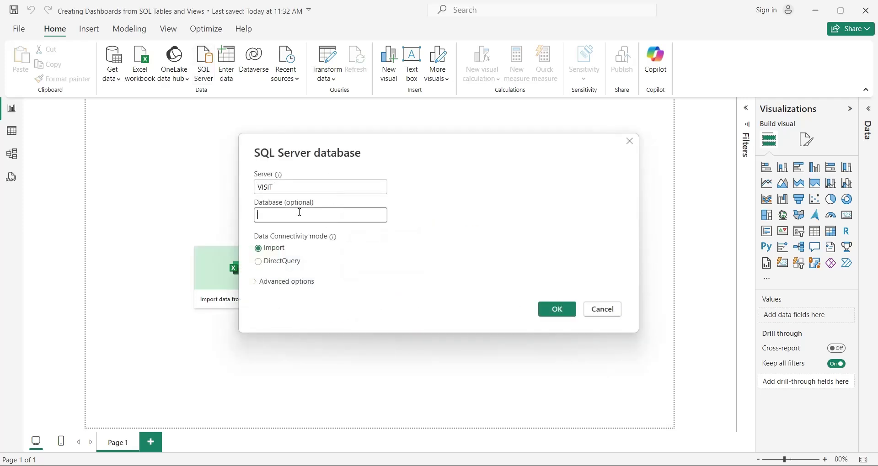
pyautogui.write('Nexus_Bank')
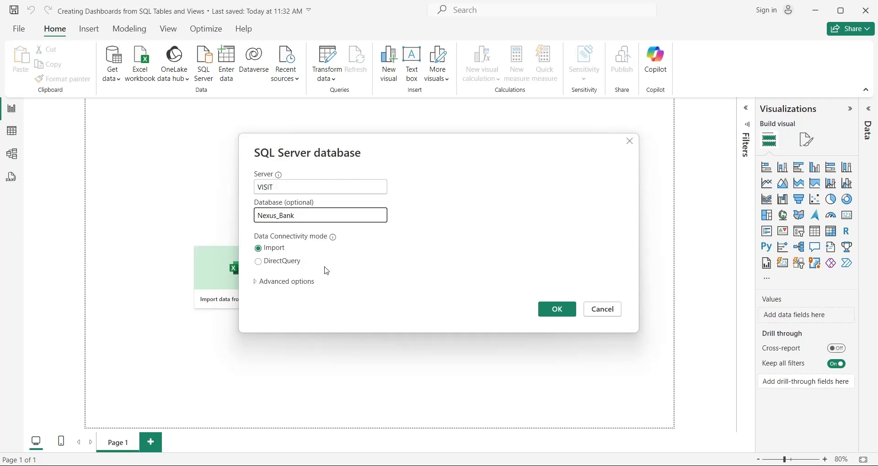
pyautogui.click(544, 316)
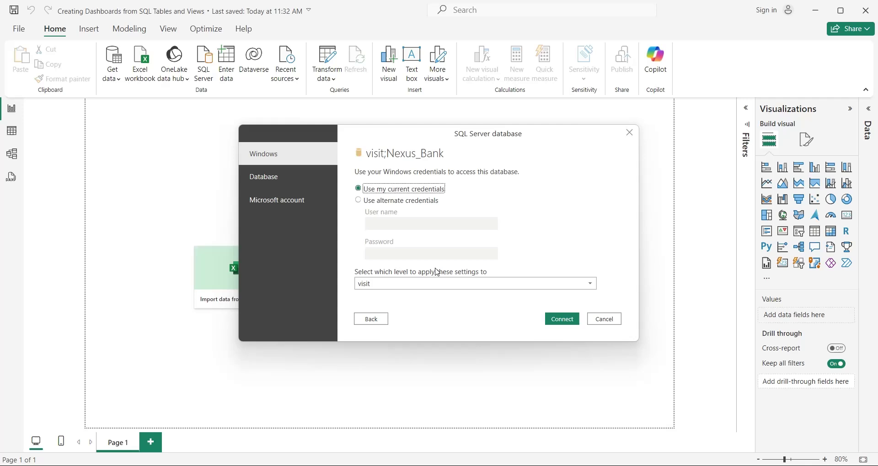
pyautogui.click(562, 326)
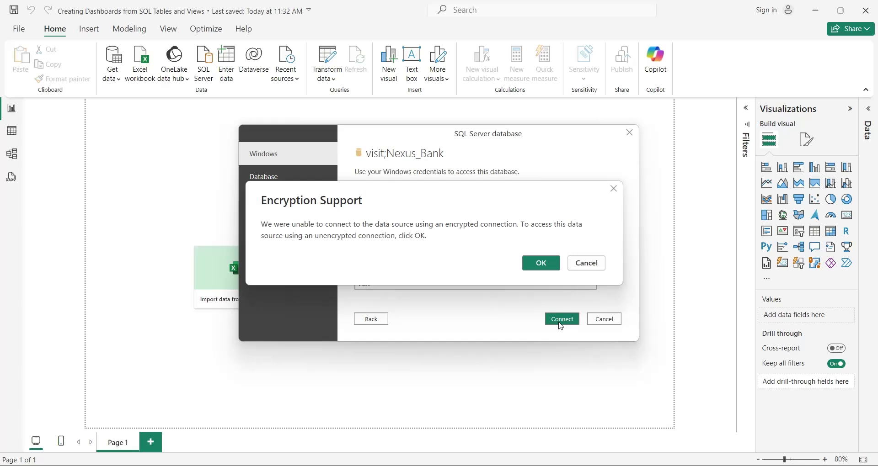
pyautogui.click(541, 264)
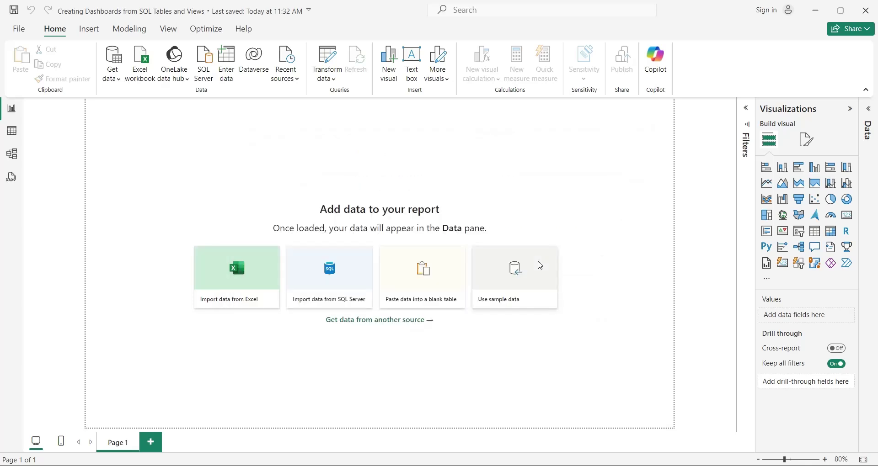
# - Tick the Nexus_Bank views, from Accounts_Complete through Tagged_Accounts and the rest
pyautogui.click(222, 128)
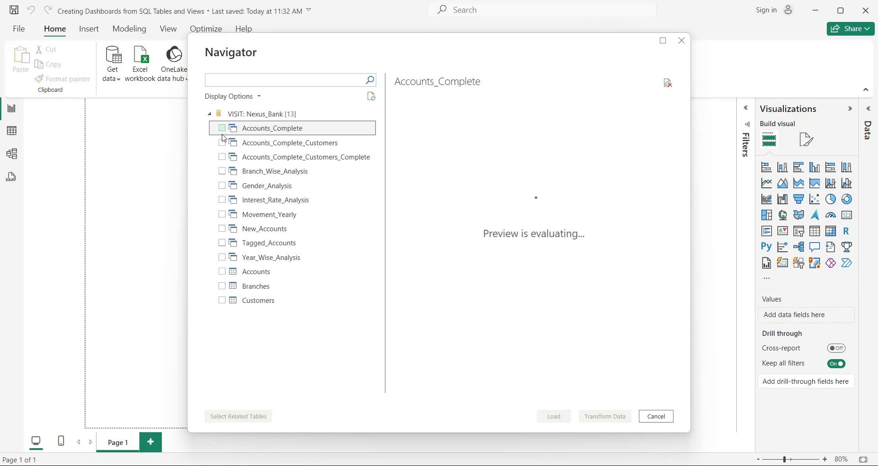
pyautogui.click(222, 143)
pyautogui.click(222, 157)
pyautogui.click(222, 171)
pyautogui.click(222, 186)
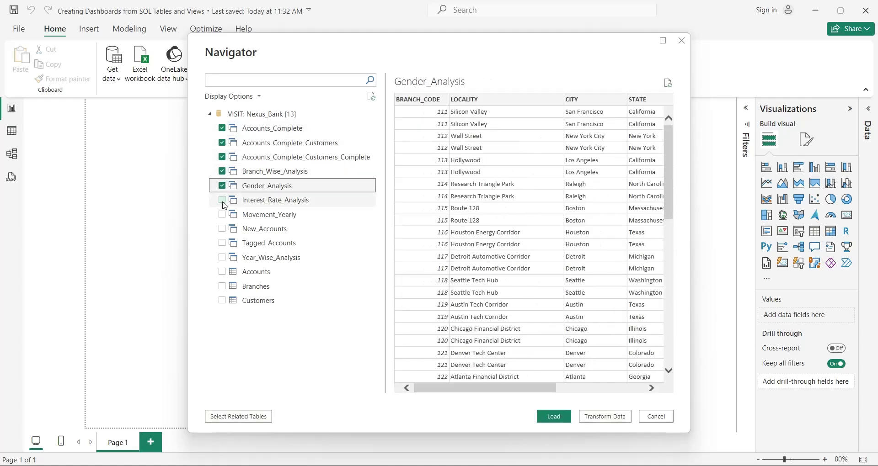
pyautogui.click(222, 201)
pyautogui.click(222, 215)
pyautogui.click(221, 229)
pyautogui.click(221, 243)
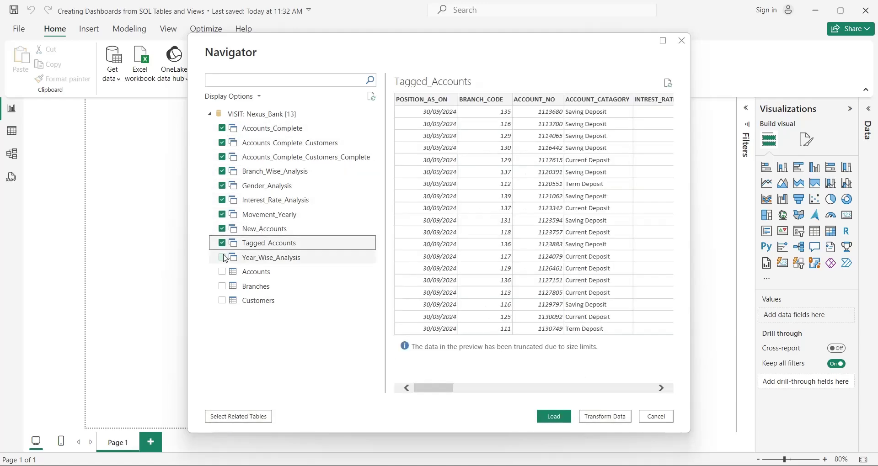
pyautogui.click(221, 257)
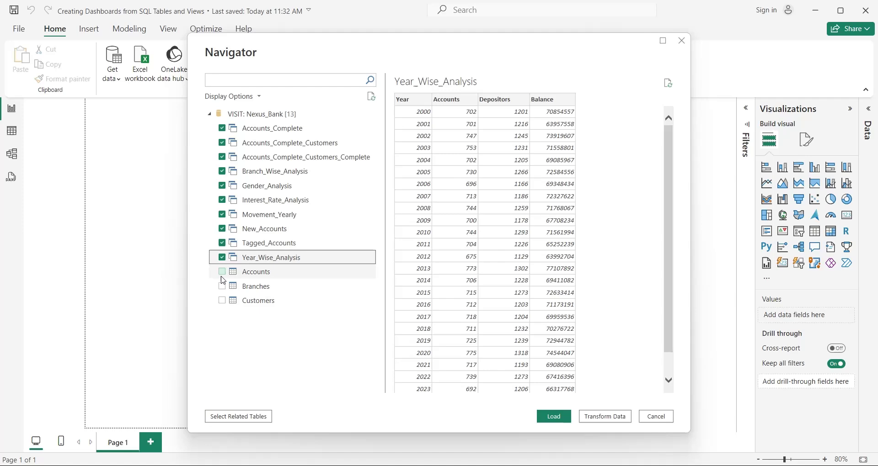
# - Add the Accounts, Branches and Customers tables and load the whole selection
pyautogui.click(221, 271)
pyautogui.click(221, 286)
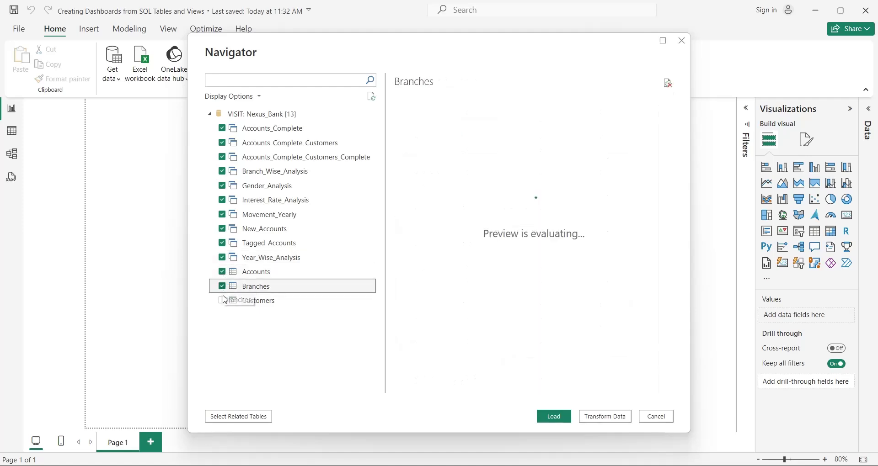
pyautogui.click(222, 301)
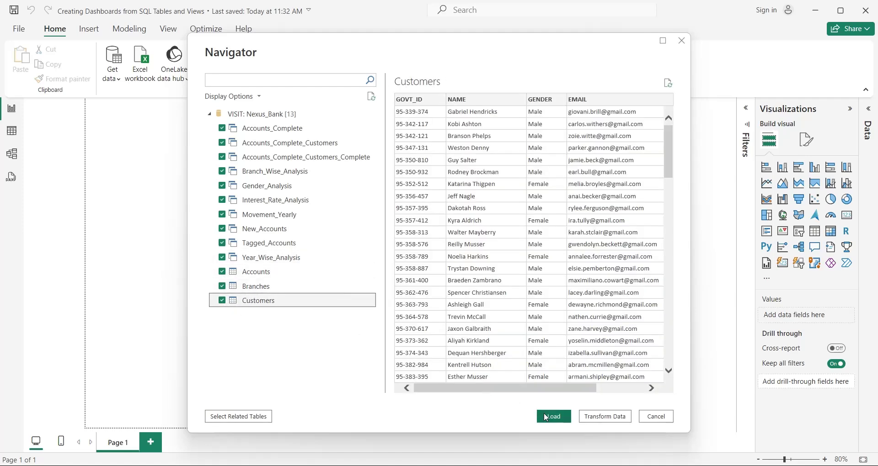
pyautogui.click(546, 417)
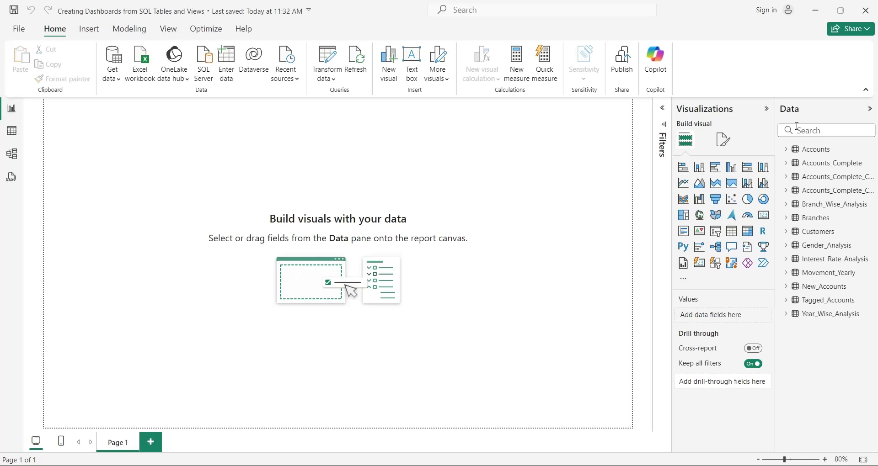
# - Add a wide text-box title 'Geographic Analysis of Deposits' in 20-point bold
pyautogui.click(596, 283)
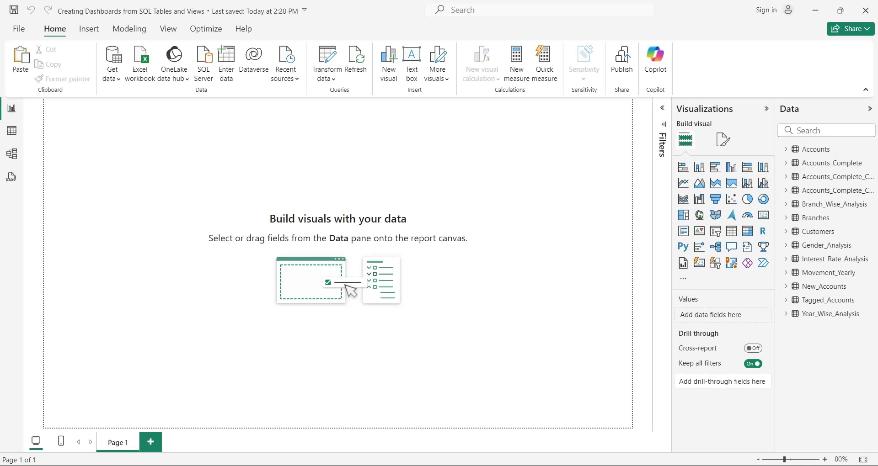
pyautogui.click(412, 64)
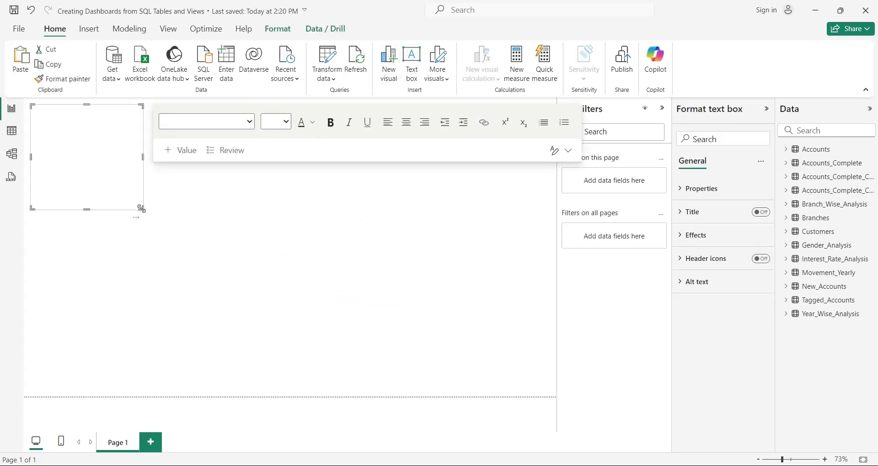
pyautogui.moveTo(141, 208); pyautogui.dragTo(542, 132)
pyautogui.write('Geographic Analysis of Deposits')
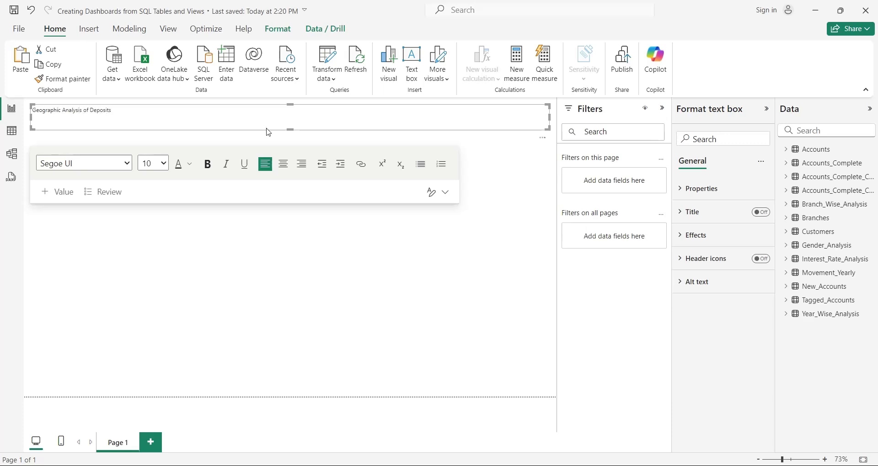
pyautogui.hotkey('ctrl', 'a')
pyautogui.click(163, 163)
pyautogui.click(153, 315)
pyautogui.click(208, 164)
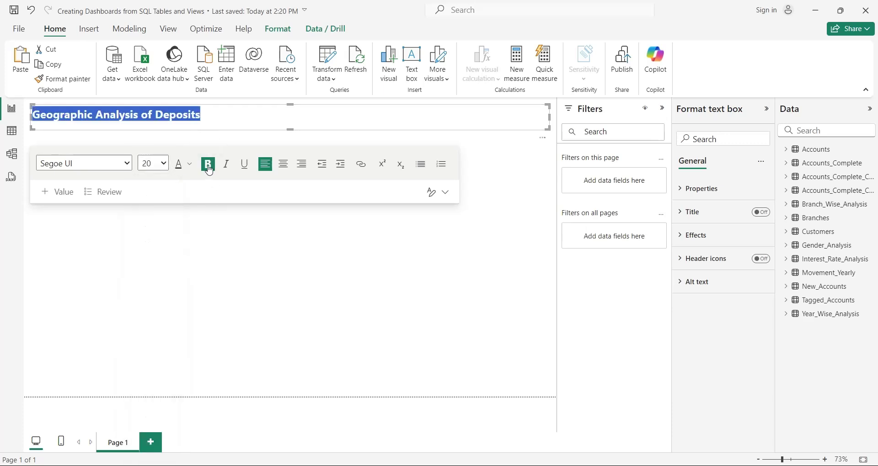
pyautogui.click(290, 123)
# - Add a map visual sized to fill the page below the title
pyautogui.click(704, 218)
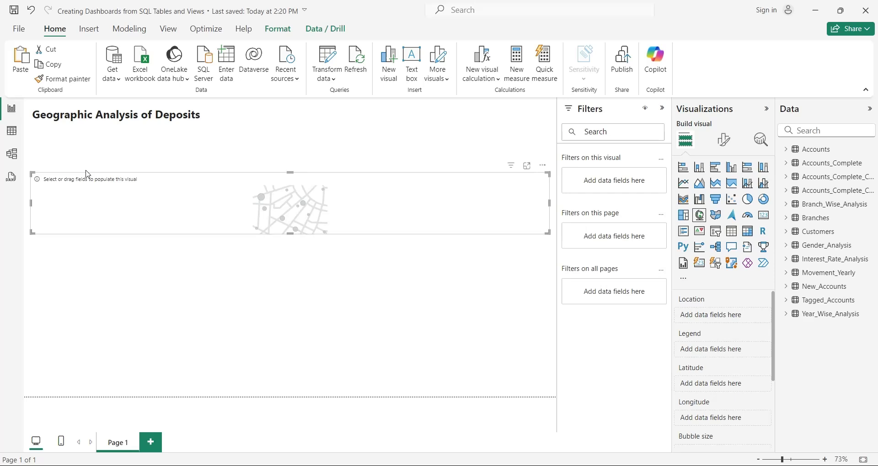
pyautogui.moveTo(290, 173); pyautogui.dragTo(280, 131)
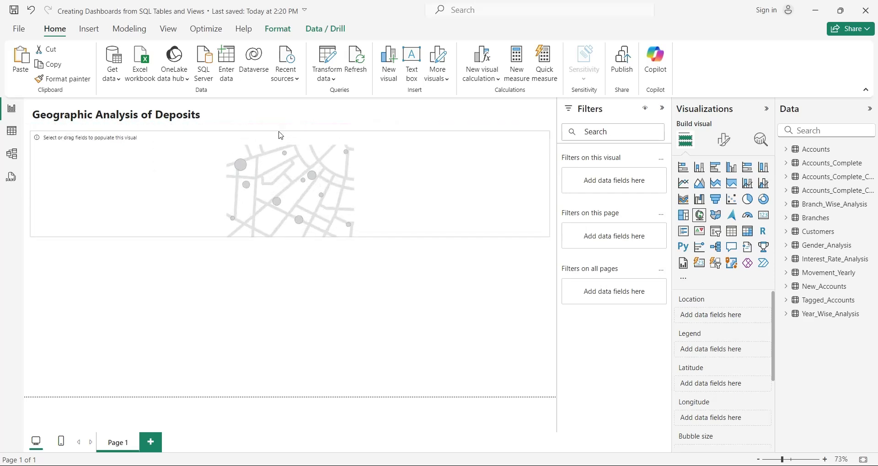
pyautogui.moveTo(290, 237); pyautogui.dragTo(290, 390)
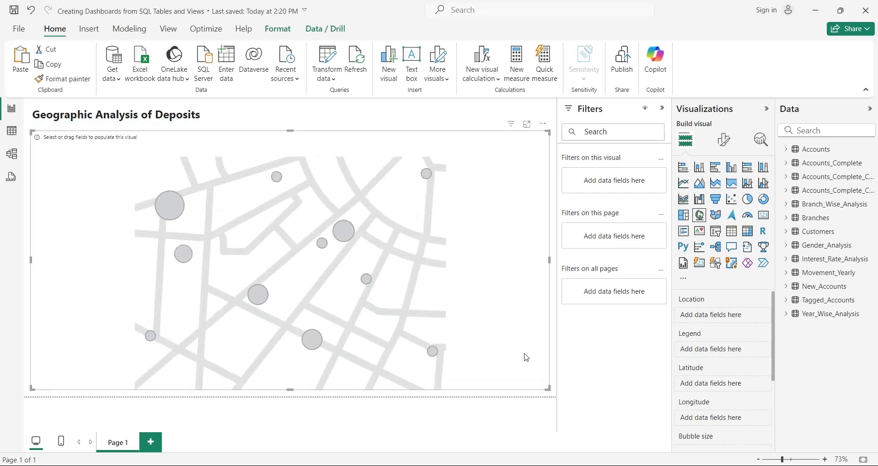
pyautogui.click(786, 165)
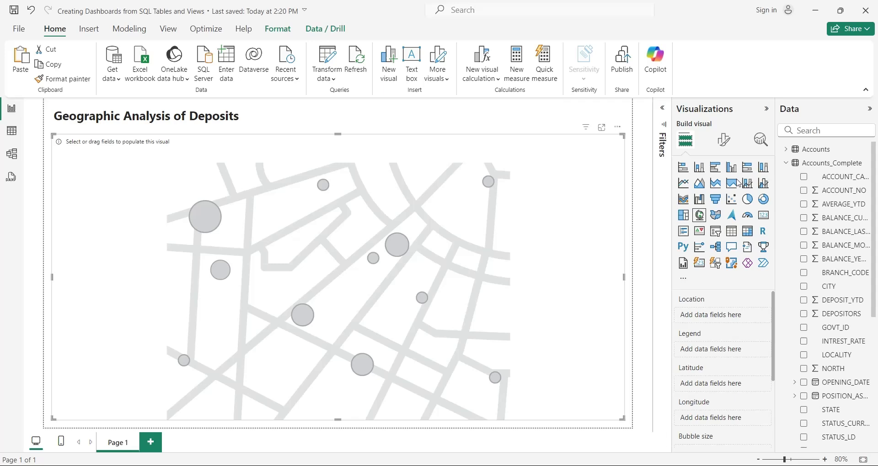
pyautogui.moveTo(776, 230); pyautogui.dragTo(724, 231)
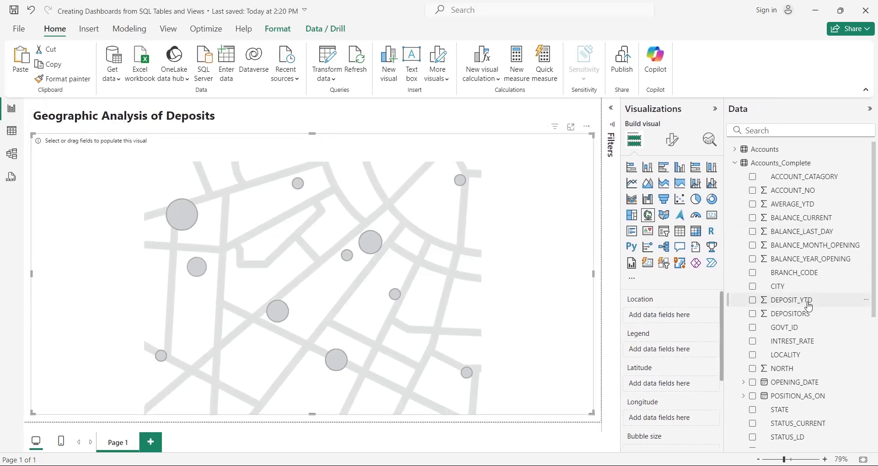
# - Map LOCALITY to Location and BALANCE_CURRENT to bubble size, renamed Branch and Deposit Balance
pyautogui.moveTo(792, 357); pyautogui.dragTo(686, 318)
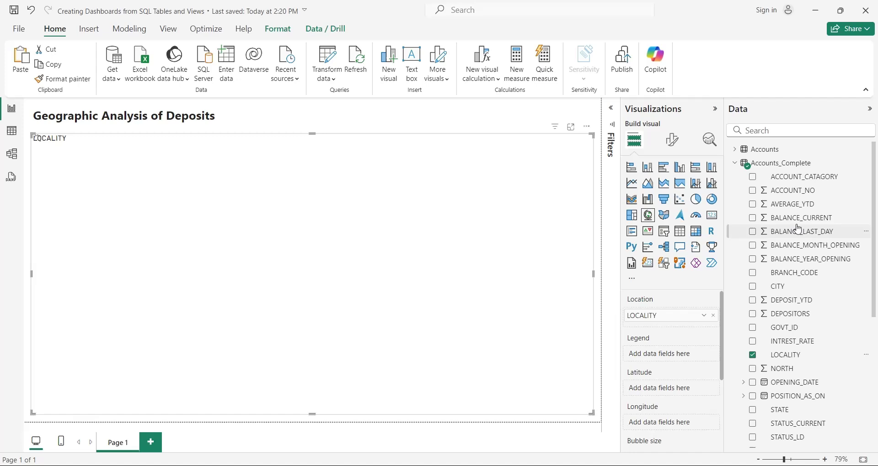
pyautogui.moveTo(787, 218)
pyautogui.mouseDown()
pyautogui.moveTo(686, 358)
pyautogui.moveTo(676, 442)
pyautogui.moveTo(659, 339)
pyautogui.mouseUp()
pyautogui.write('Deposit Balance')
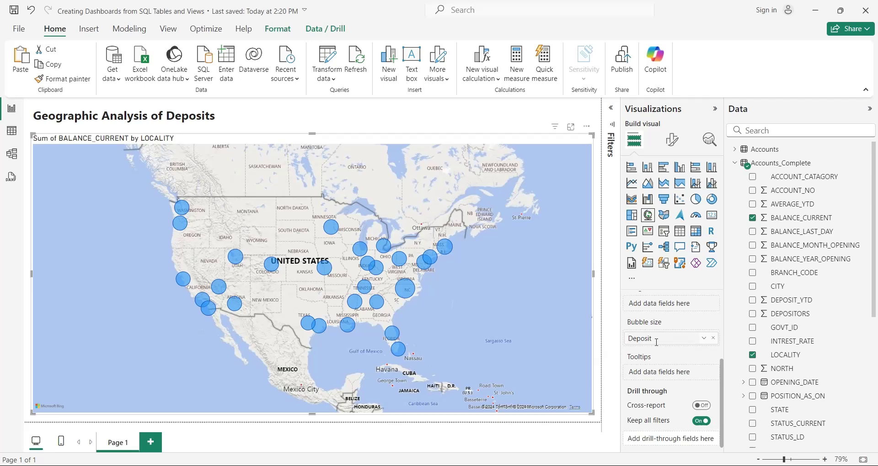
pyautogui.press('Return')
pyautogui.scroll(5, 670, 343)
pyautogui.doubleClick(658, 316)
pyautogui.write('Branch')
pyautogui.press('Return')
pyautogui.click(598, 279)
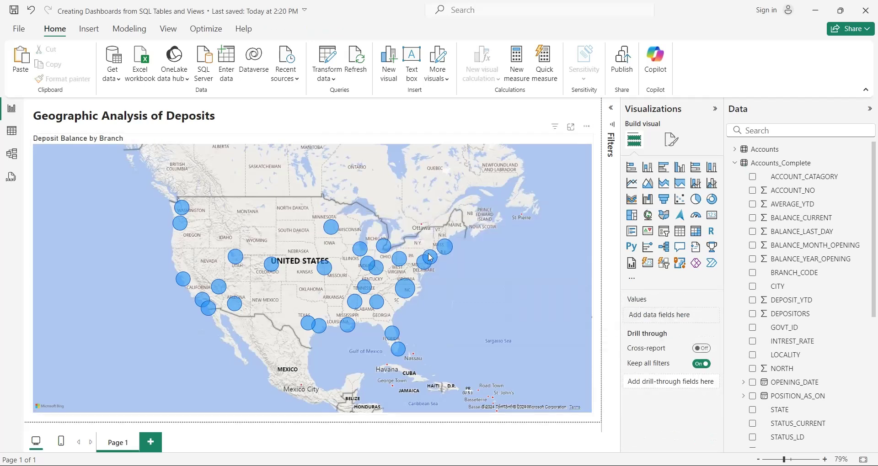
# - Turn ACCOUNT_CATAGORY into a dropdown-style slicer placed beside the title
pyautogui.moveTo(814, 178); pyautogui.dragTo(544, 117)
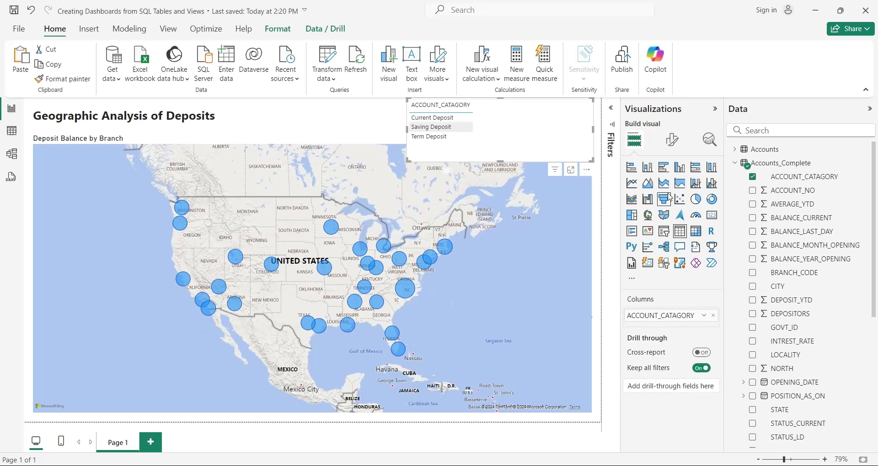
pyautogui.click(668, 237)
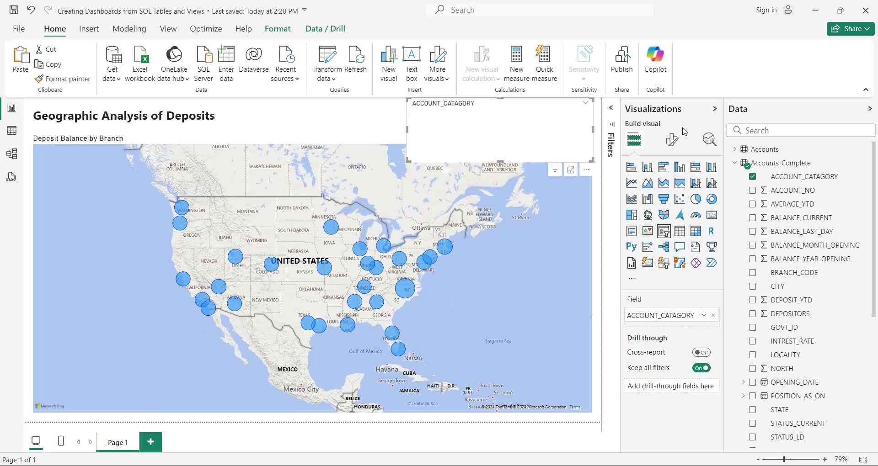
pyautogui.click(649, 219)
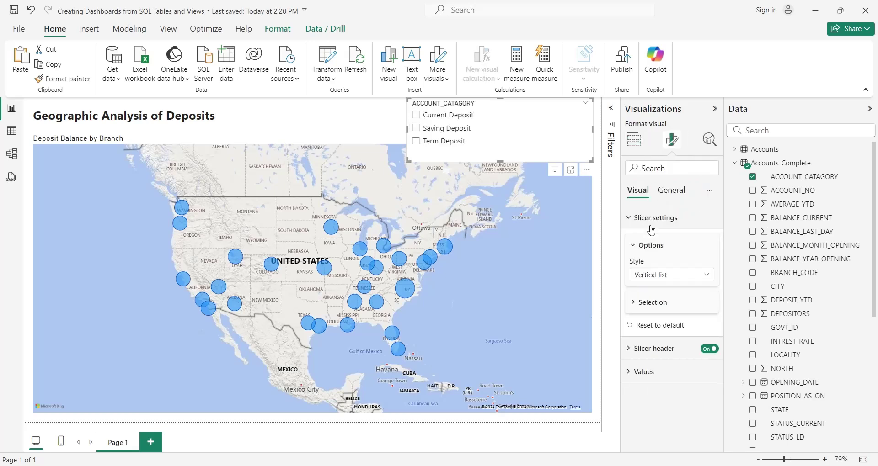
pyautogui.click(655, 275)
pyautogui.click(654, 315)
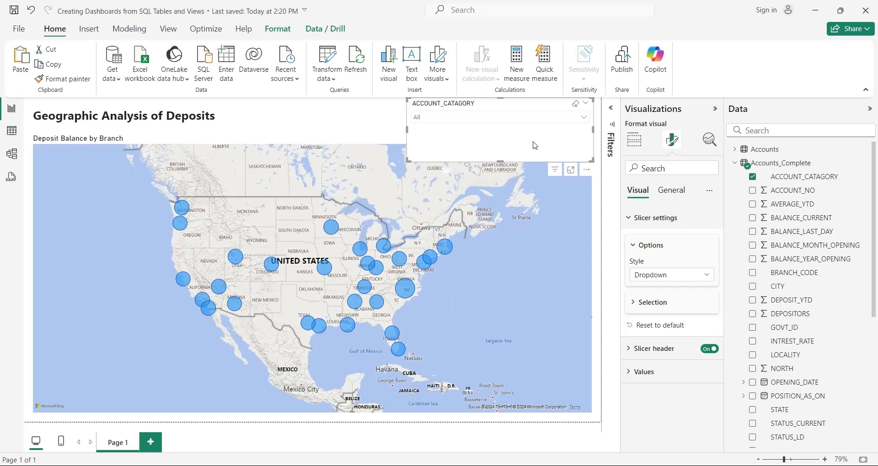
# - Enlarge the title font and give the visuals borders with 5 px rounded corners
pyautogui.click(138, 117)
pyautogui.moveTo(34, 119); pyautogui.dragTo(293, 120)
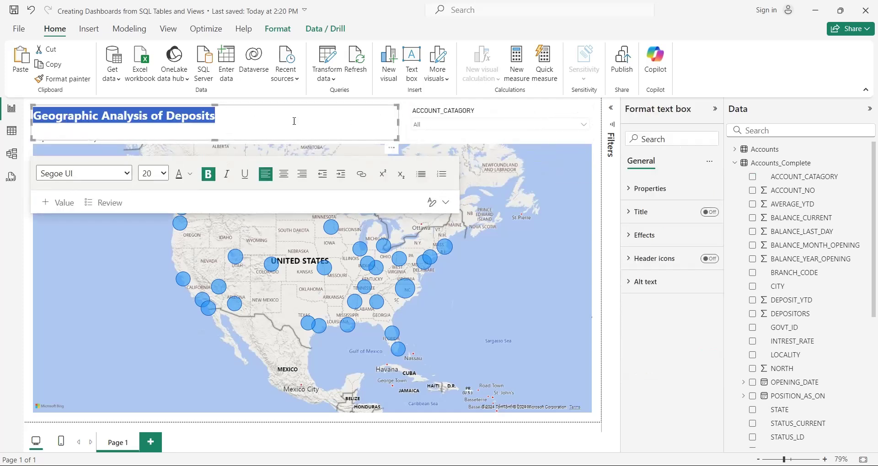
pyautogui.click(599, 205)
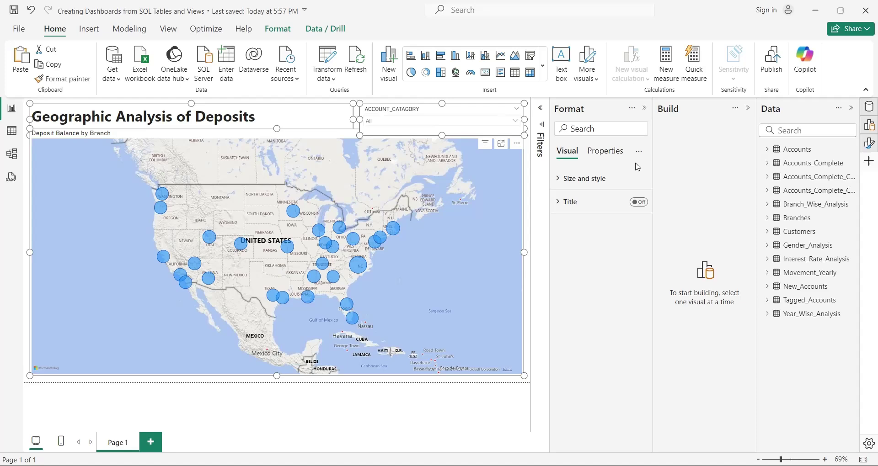
pyautogui.click(582, 397)
pyautogui.click(585, 424)
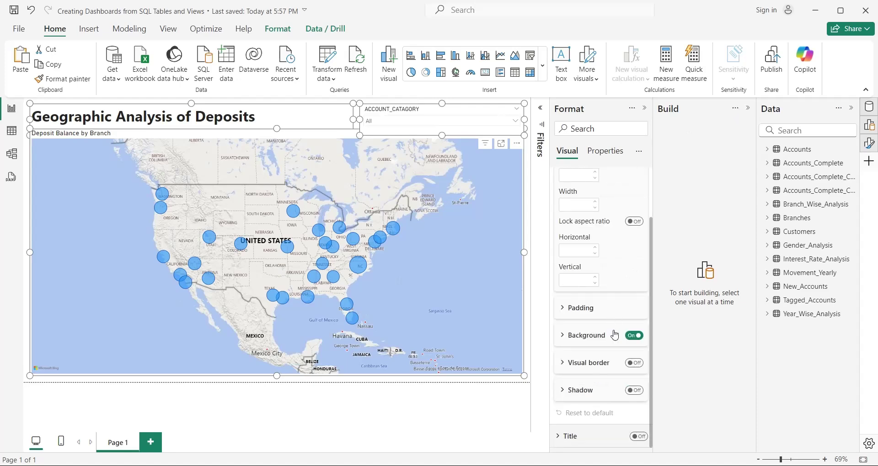
pyautogui.click(589, 363)
pyautogui.moveTo(599, 426); pyautogui.dragTo(604, 426)
# - Nudge the map slightly lower and check the slicer's Current, Saving and Term Deposit choices
pyautogui.click(272, 134)
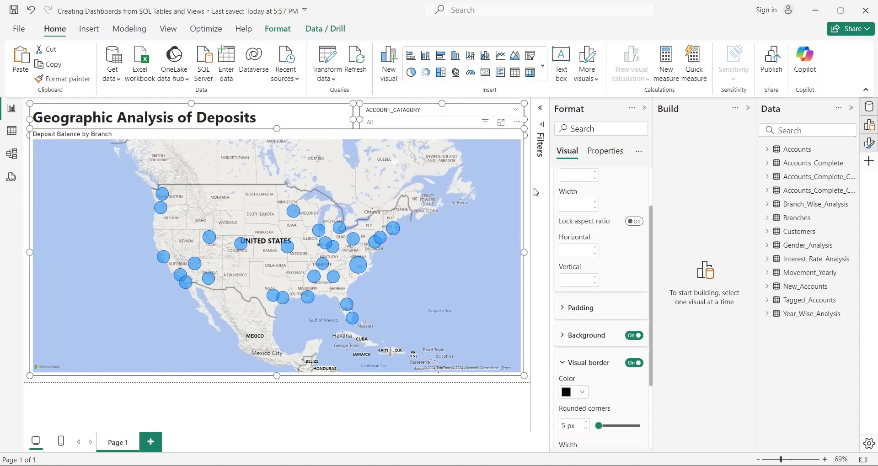
pyautogui.moveTo(272, 134); pyautogui.dragTo(273, 147)
pyautogui.click(326, 405)
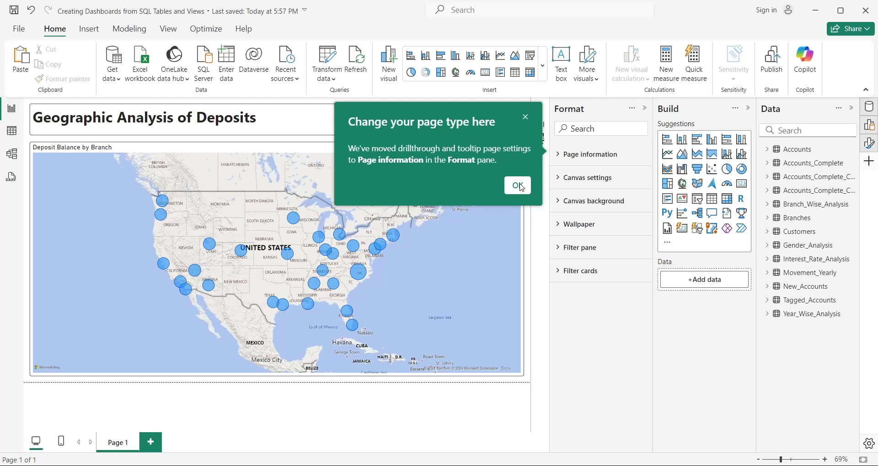
pyautogui.click(517, 179)
pyautogui.click(517, 125)
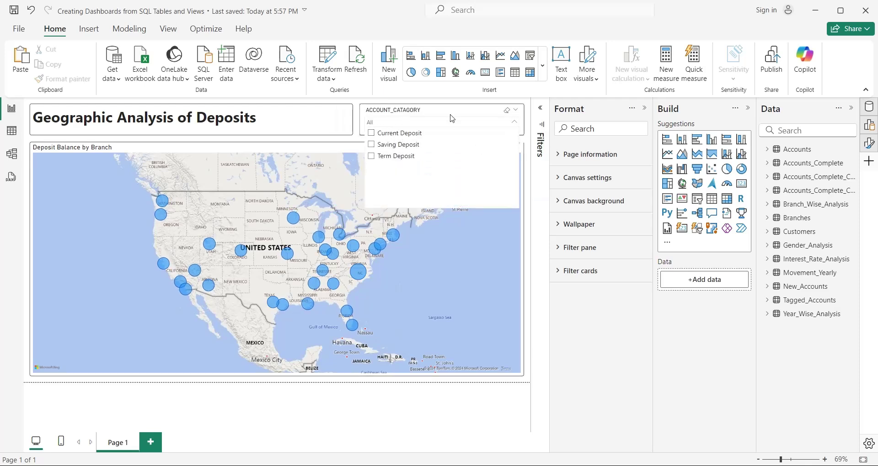
pyautogui.click(378, 400)
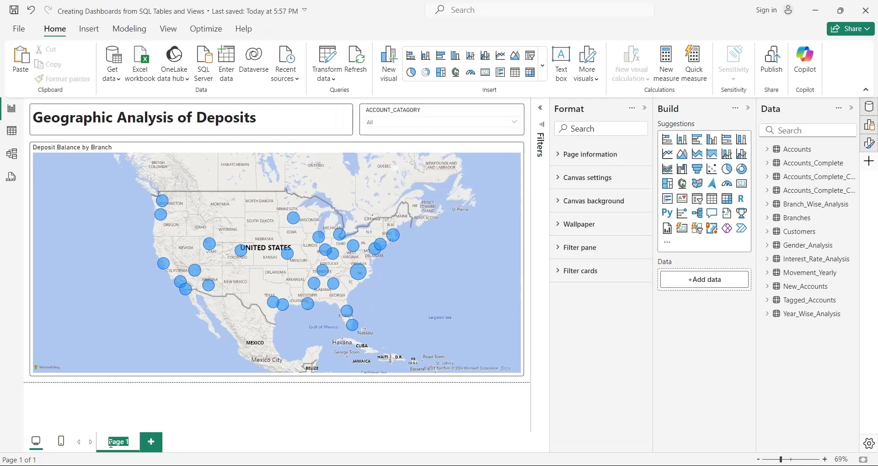
# - Name the page Geographic Analysis and duplicate it
pyautogui.write('lysis')
pyautogui.press('Return')
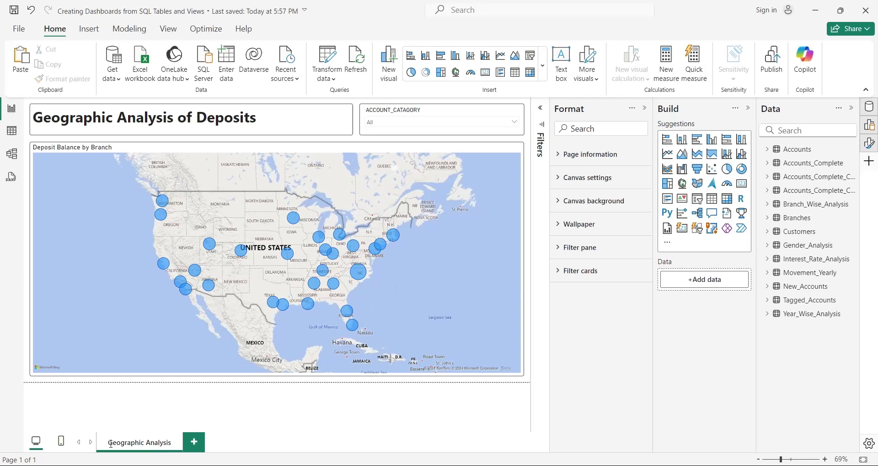
pyautogui.rightClick(155, 438)
pyautogui.click(171, 453)
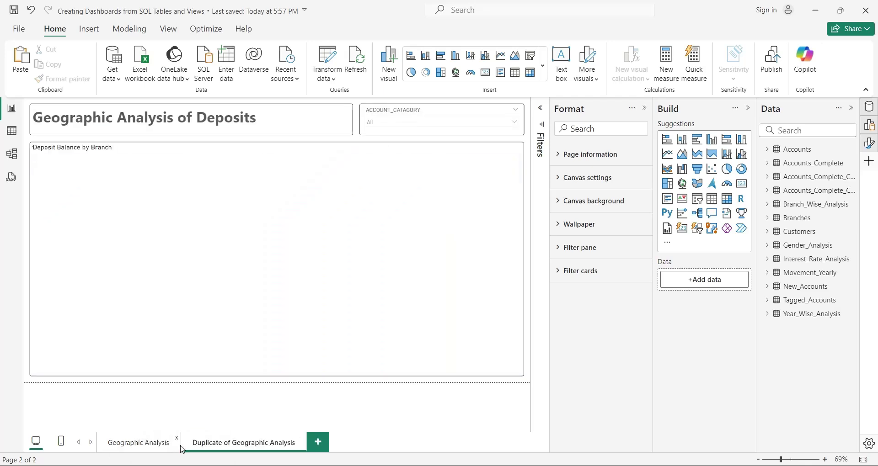
# - Rename the duplicated page to Branch Analysis
pyautogui.doubleClick(254, 442)
pyautogui.hotkey('ctrl', 'shift', 'Left')
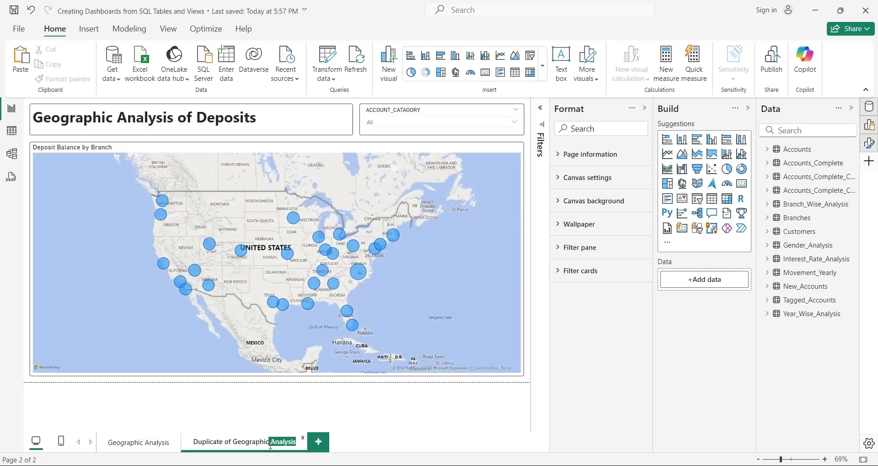
pyautogui.press('Left')
pyautogui.hotkey('shift', 'Home')
pyautogui.write('Branc')
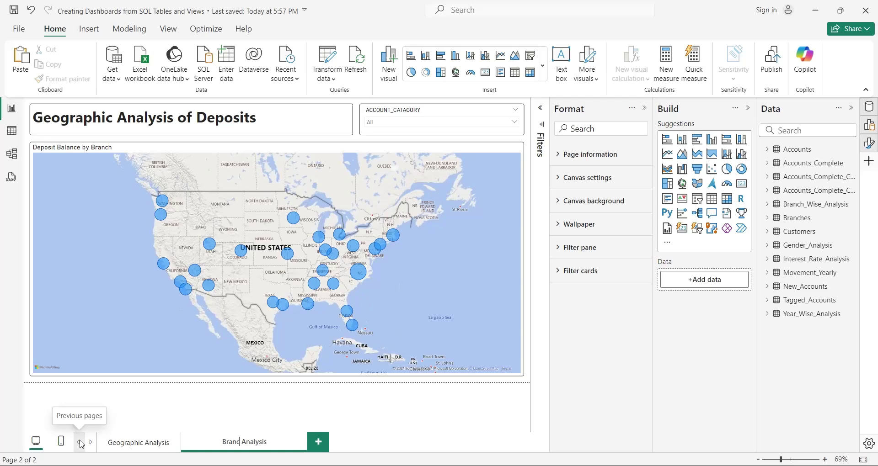
pyautogui.write('h')
pyautogui.press('Return')
# - Change the page title to 'Branch Wise Analysis of Deposits'
pyautogui.doubleClick(69, 118)
pyautogui.write('Branch')
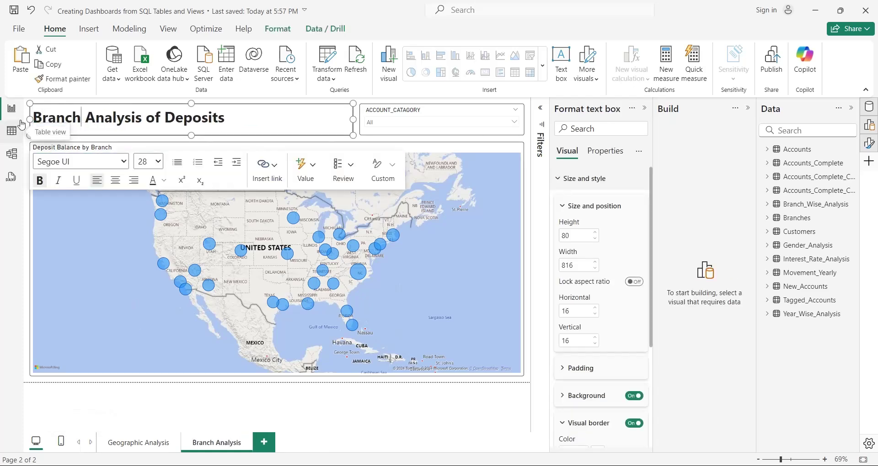
pyautogui.write(' Wise')
pyautogui.click(521, 158)
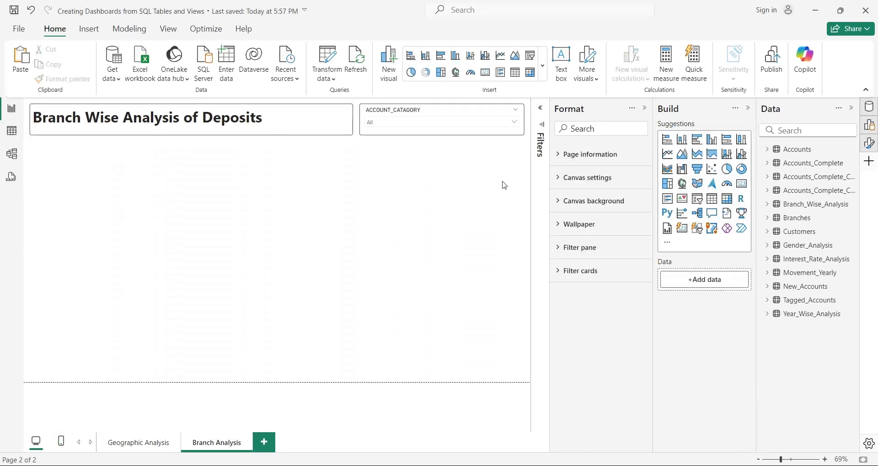
# - Place a tall, narrow Branches LOCALITY slicer along the page's left edge, then switch to Model view
pyautogui.click(768, 218)
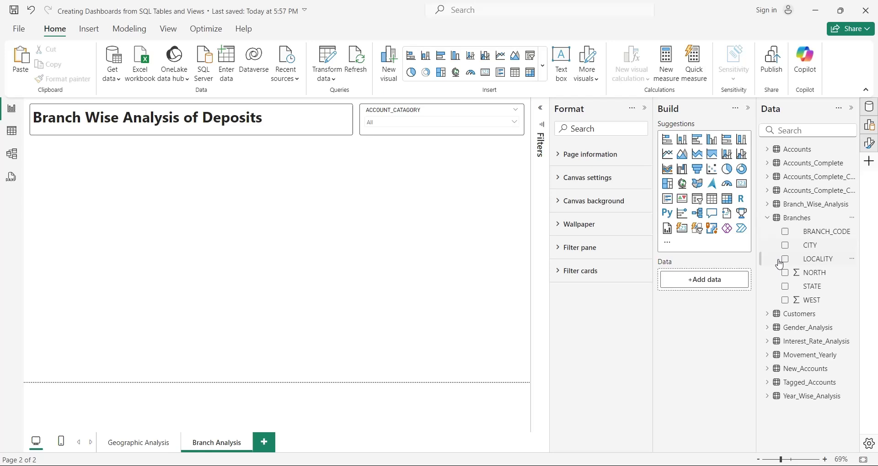
pyautogui.moveTo(837, 264)
pyautogui.mouseDown()
pyautogui.moveTo(327, 253)
pyautogui.moveTo(113, 160)
pyautogui.mouseUp()
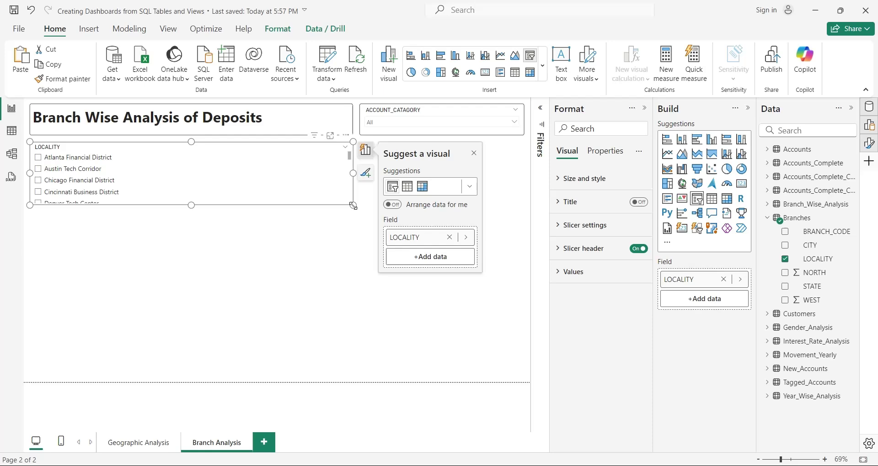
pyautogui.moveTo(353, 206); pyautogui.dragTo(142, 381)
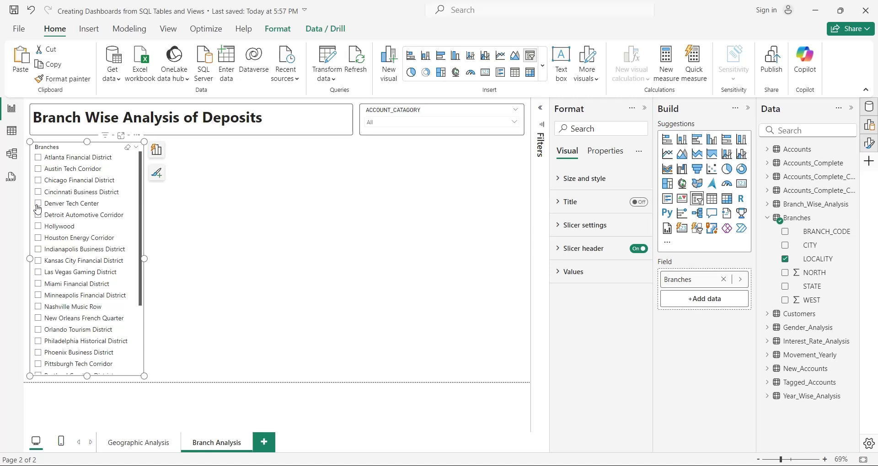
pyautogui.click(14, 156)
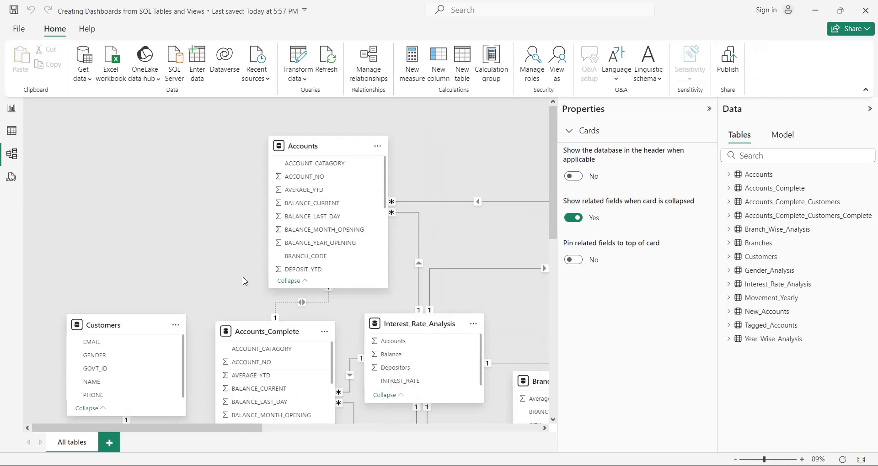
# - Review the Branches table's relationships and properties in the model diagram, then go back to Branch Analysis
pyautogui.scroll(-1, 245, 281)
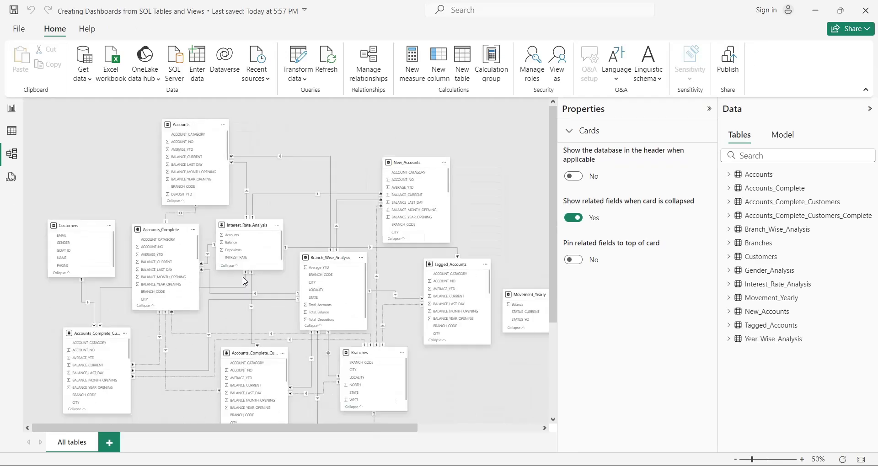
pyautogui.scroll(-1, 247, 280)
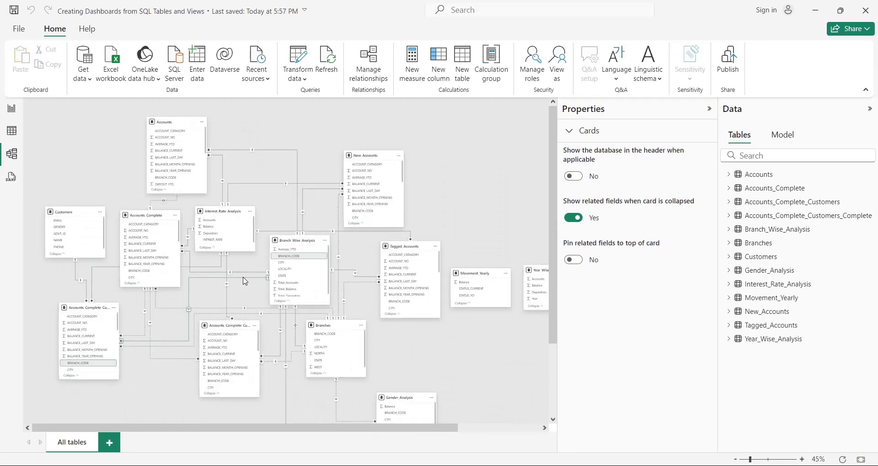
pyautogui.click(325, 332)
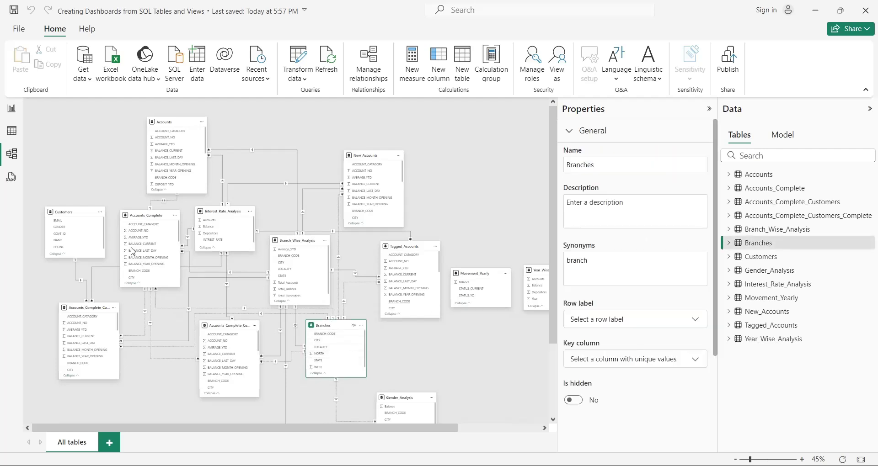
pyautogui.scroll(-1, 456, 368)
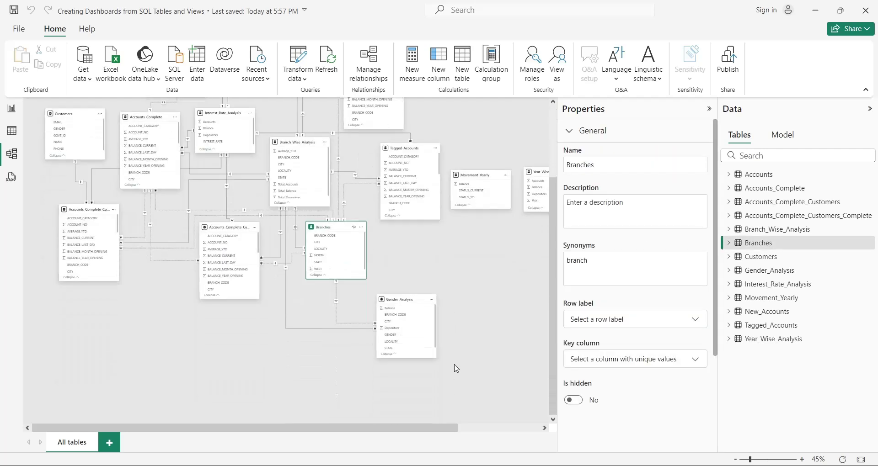
pyautogui.scroll(1, 453, 364)
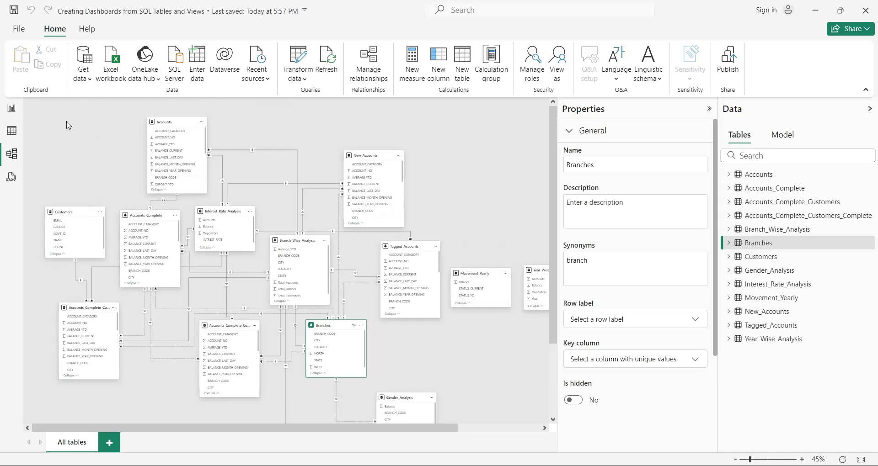
pyautogui.click(12, 108)
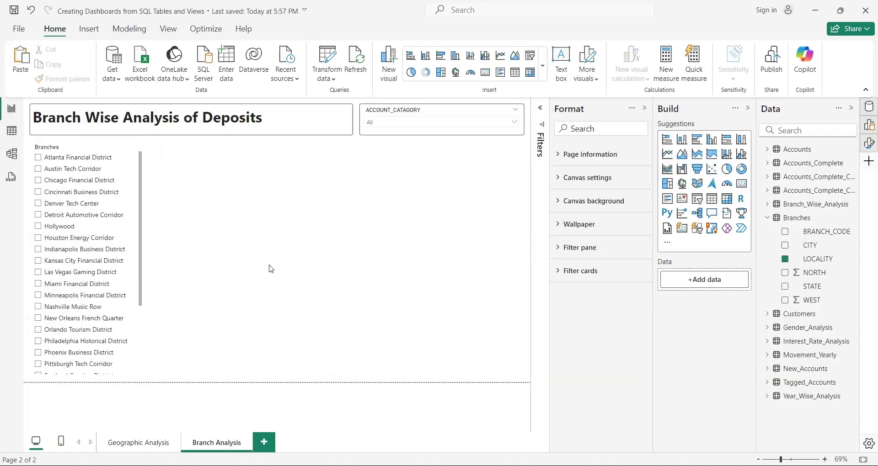
# - Add a Total_Balance card and rename its field to Deposit Balance
pyautogui.click(768, 204)
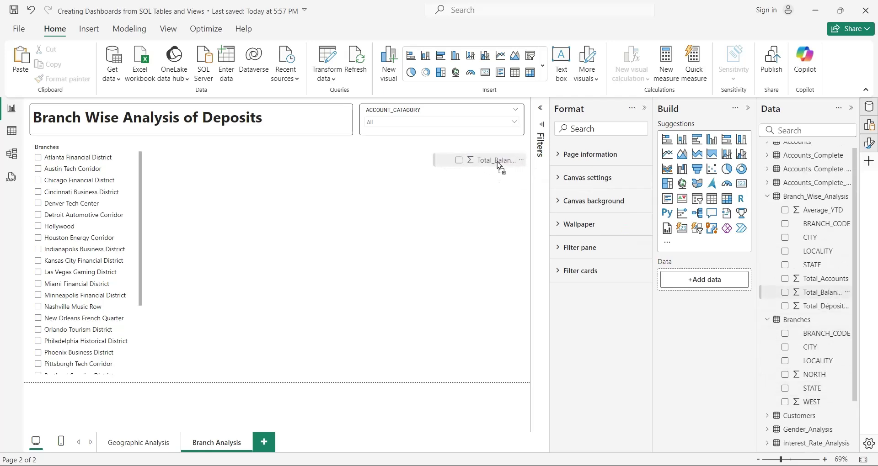
pyautogui.moveTo(821, 292); pyautogui.dragTo(501, 165)
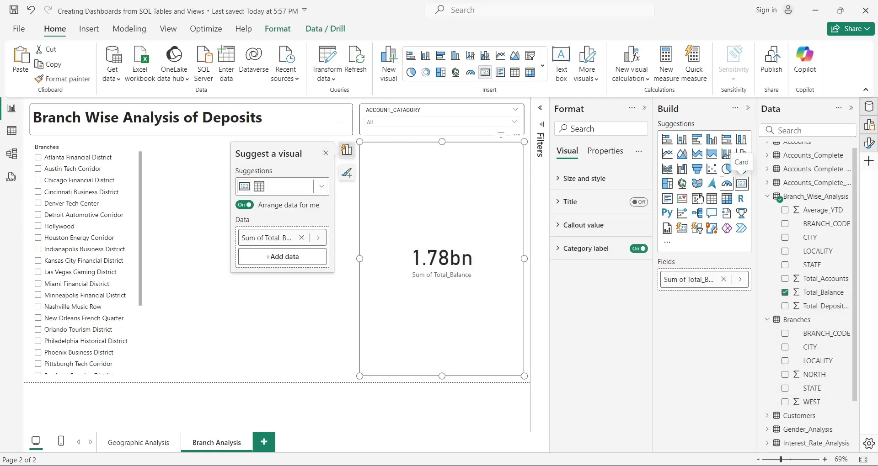
pyautogui.click(667, 198)
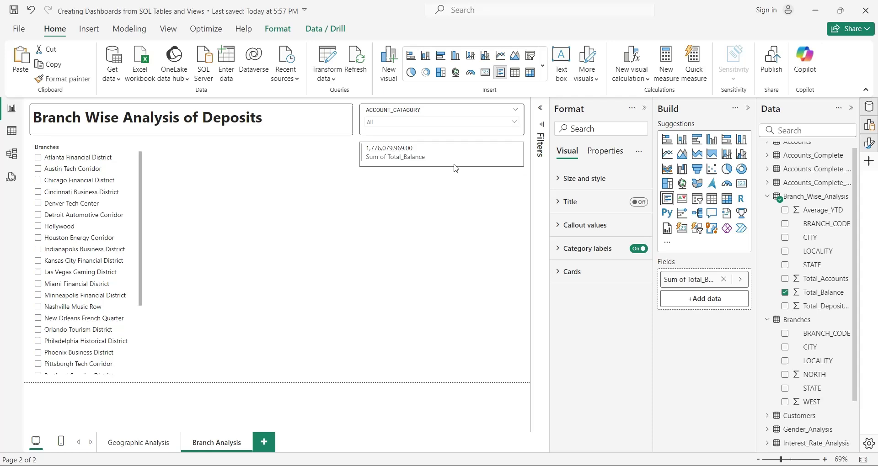
pyautogui.doubleClick(689, 282)
pyautogui.write('Deposit Balance')
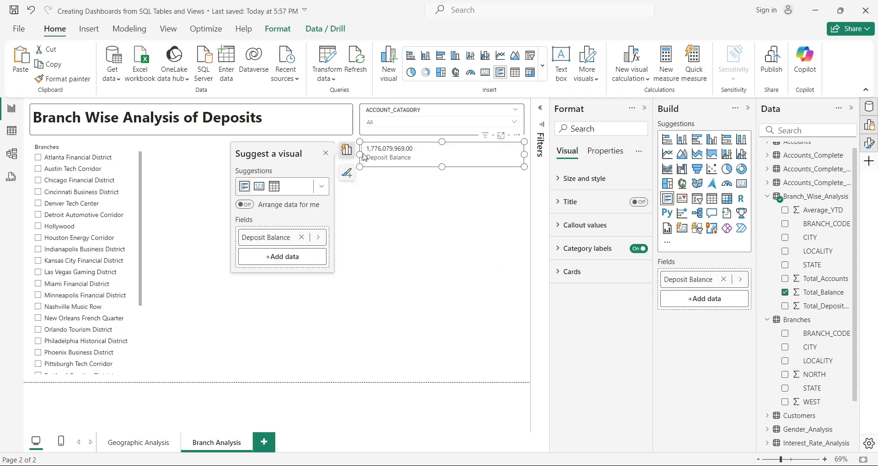
# - Narrow the Deposit Balance card and set its width to about 208
pyautogui.moveTo(364, 157); pyautogui.dragTo(465, 157)
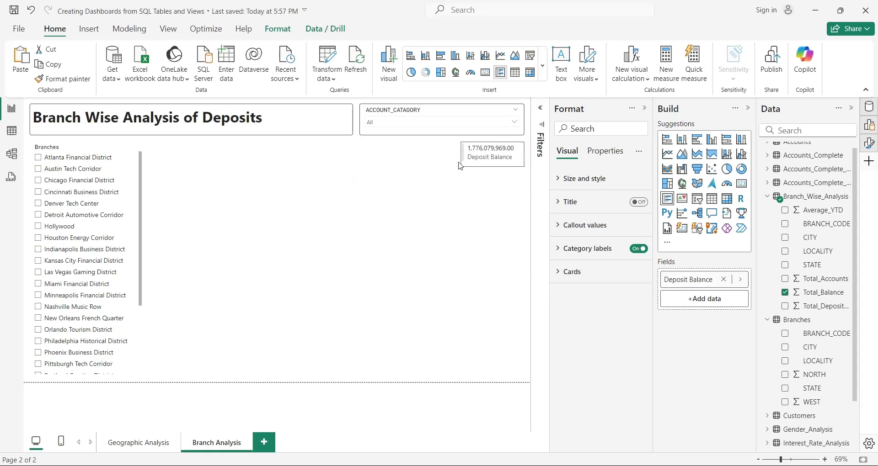
pyautogui.click(579, 179)
pyautogui.click(570, 265)
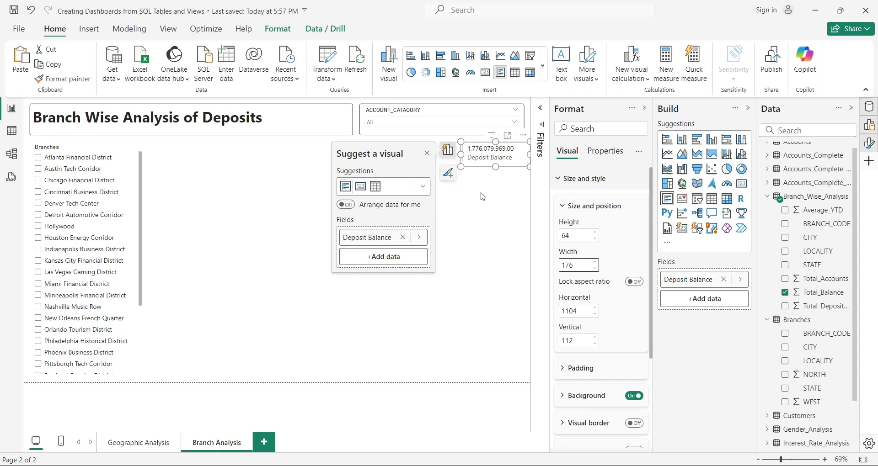
pyautogui.click(595, 264)
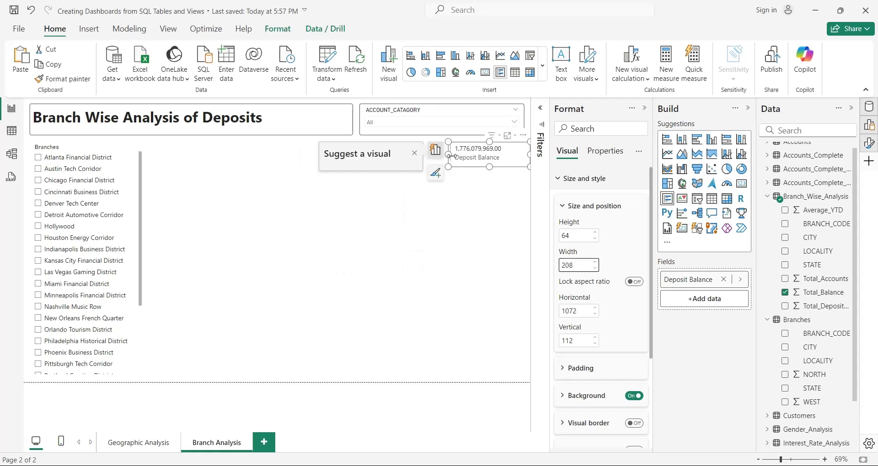
pyautogui.click(594, 263)
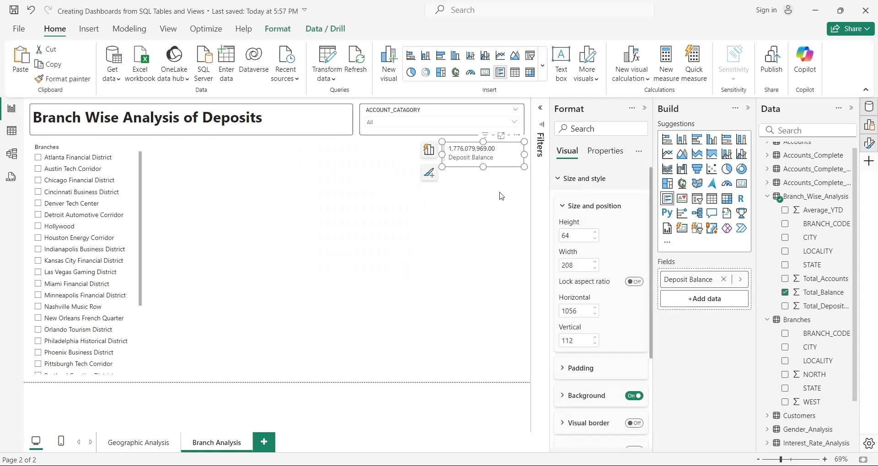
# - Duplicate the Deposit Balance card to its left and switch it to Average_YTD, renamed Average YTD
pyautogui.hotkey('ctrl', 'c')
pyautogui.hotkey('ctrl', 'v')
pyautogui.moveTo(514, 168); pyautogui.dragTo(412, 161)
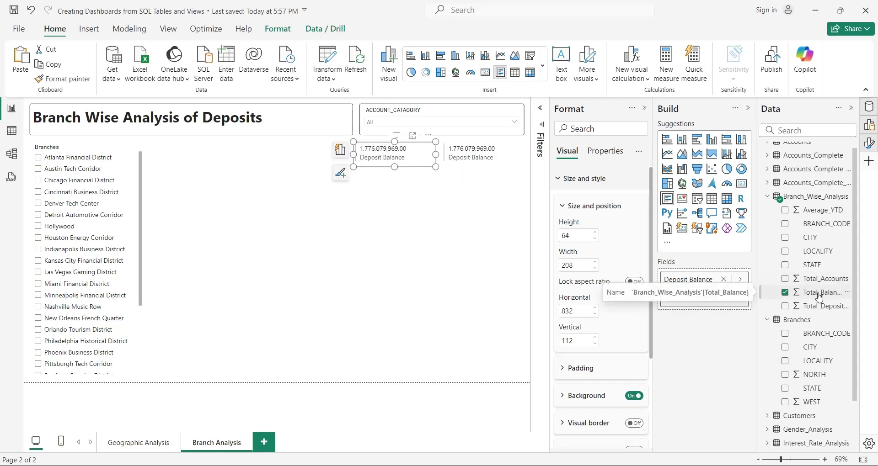
pyautogui.click(785, 292)
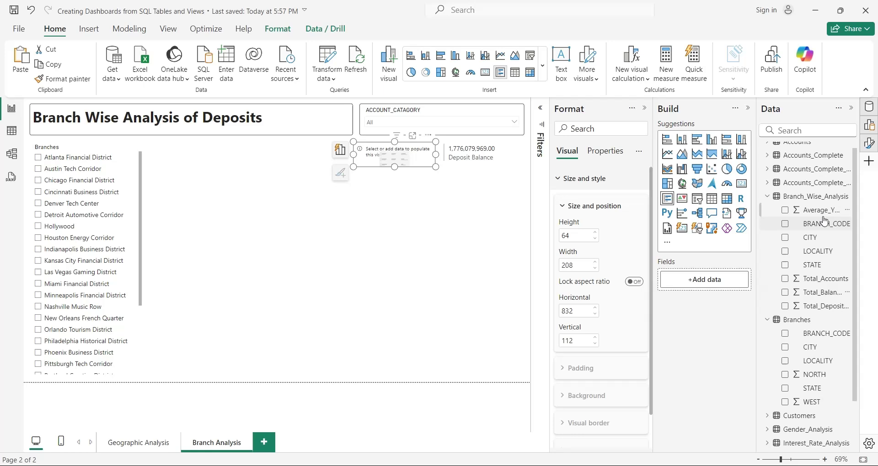
pyautogui.moveTo(823, 215); pyautogui.dragTo(702, 281)
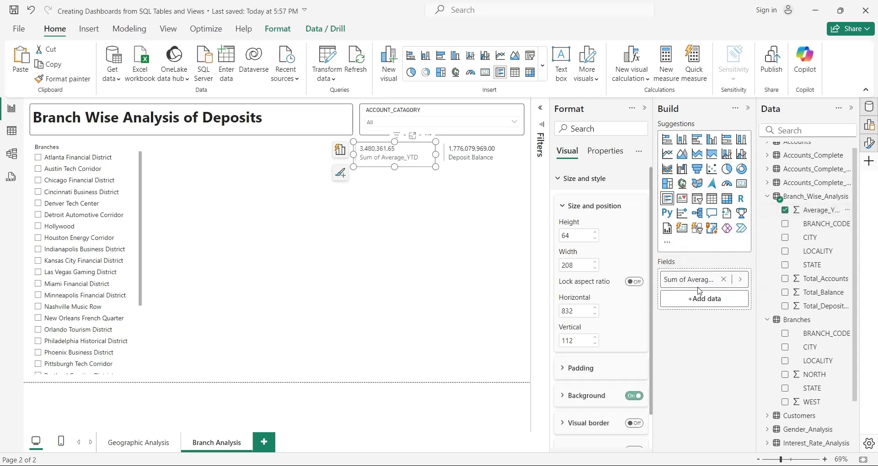
pyautogui.doubleClick(696, 283)
pyautogui.write('Average YTD')
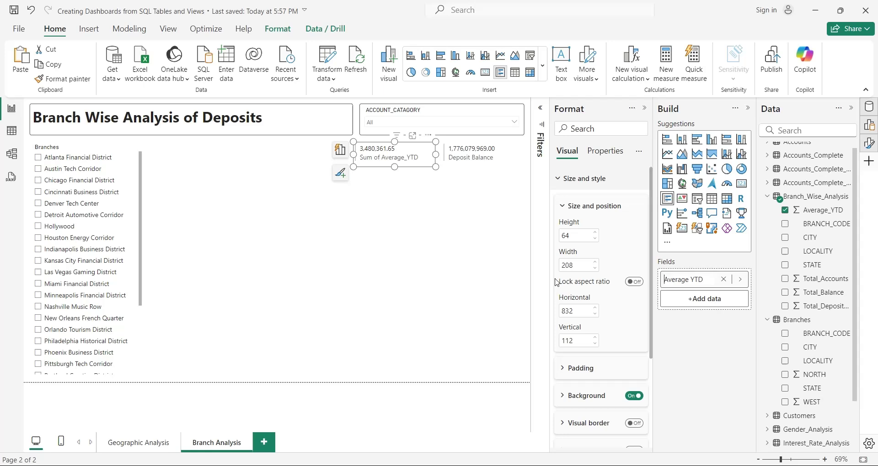
pyautogui.click(430, 205)
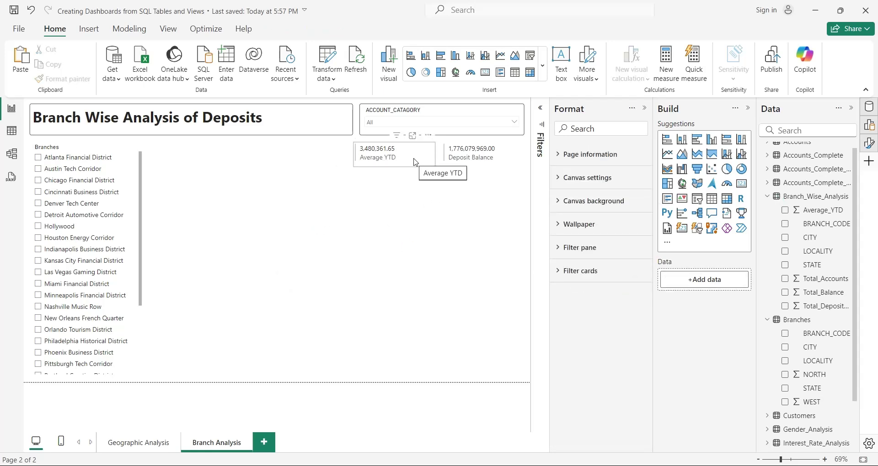
# - Check the account category slicer against the Geographic Analysis page, then return to Branch Analysis
pyautogui.click(361, 117)
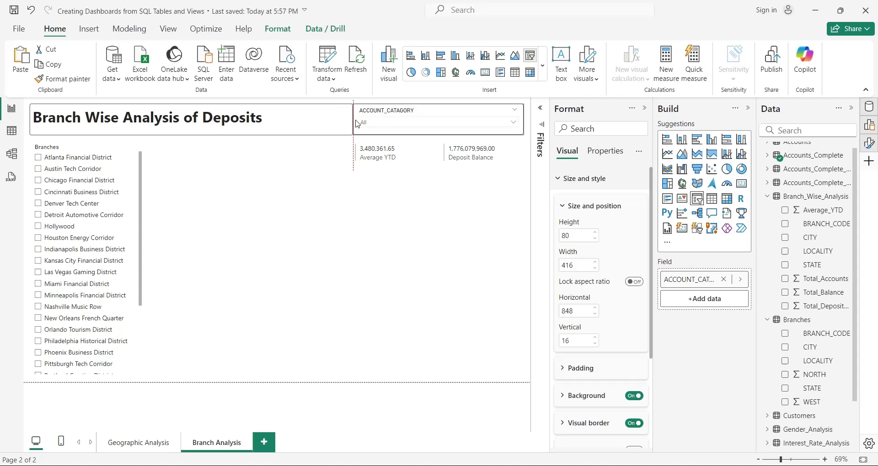
pyautogui.click(330, 123)
pyautogui.click(384, 221)
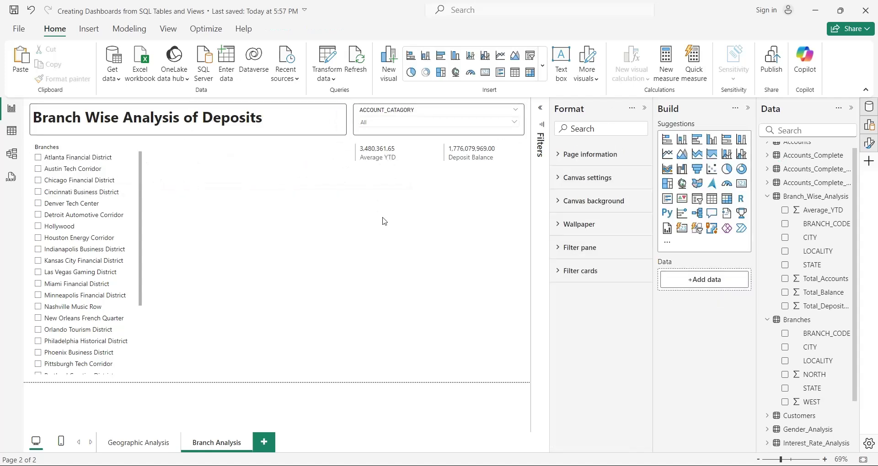
pyautogui.click(138, 442)
pyautogui.click(365, 117)
pyautogui.click(339, 121)
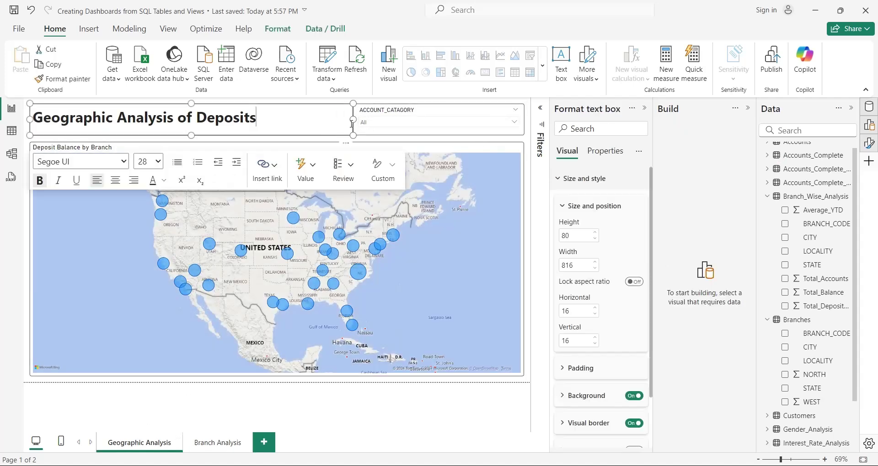
pyautogui.hotkey('ctrl', 'pagedown')
# - Duplicate the Average YTD card to its left and put New_Accounts ACCOUNT_NO in it
pyautogui.click(418, 158)
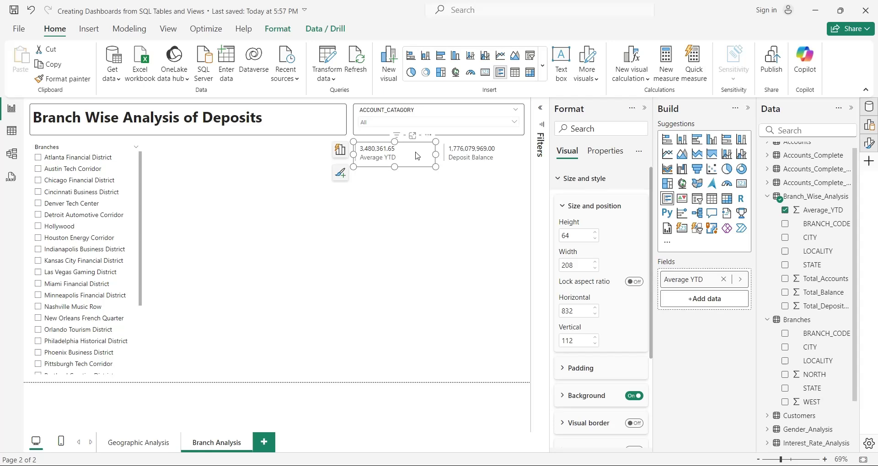
pyautogui.hotkey('ctrl', 'c')
pyautogui.hotkey('ctrl', 'v')
pyautogui.moveTo(418, 158); pyautogui.dragTo(336, 165)
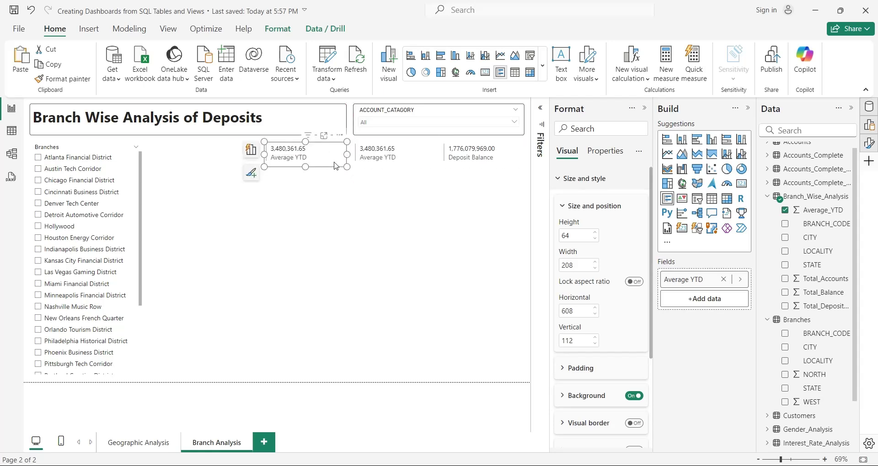
pyautogui.scroll(-2, 766, 387)
pyautogui.click(772, 416)
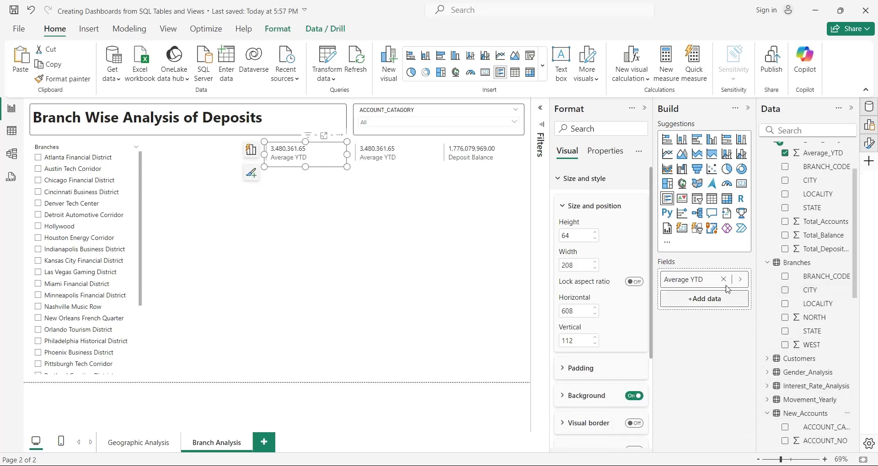
pyautogui.click(723, 279)
pyautogui.scroll(-4, 813, 391)
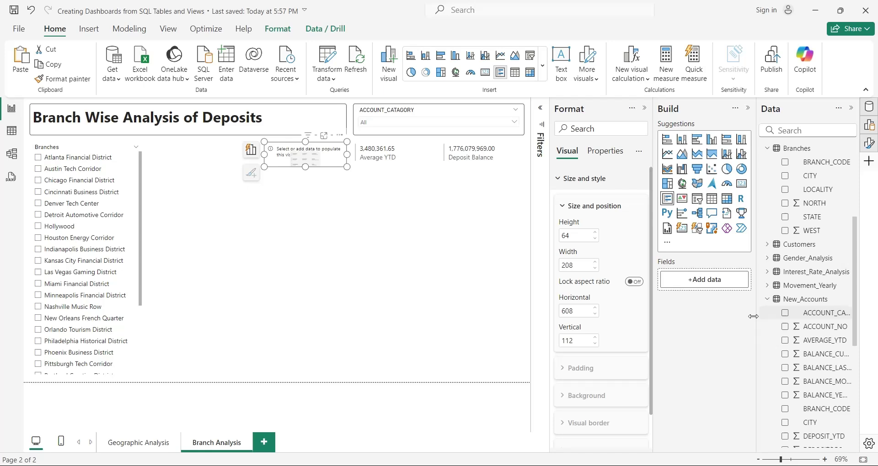
pyautogui.moveTo(807, 326); pyautogui.dragTo(708, 285)
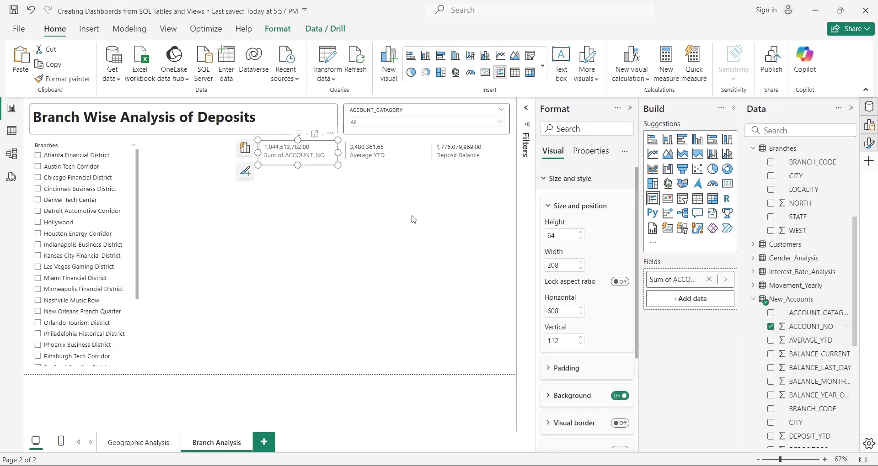
# - Count ACCOUNT_NO, rename it New Accounts (519), and move that card further left
pyautogui.click(726, 280)
pyautogui.click(773, 306)
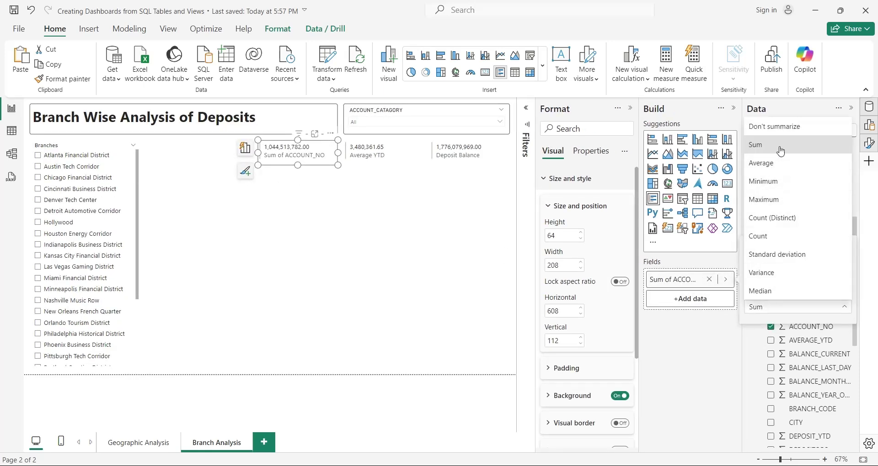
pyautogui.click(759, 236)
pyautogui.doubleClick(676, 283)
pyautogui.write('New Accounts')
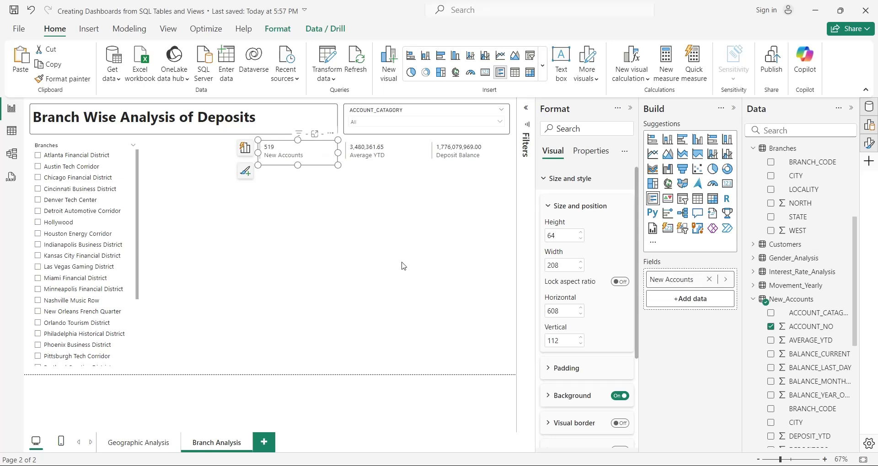
pyautogui.click(390, 252)
pyautogui.moveTo(308, 155); pyautogui.dragTo(221, 155)
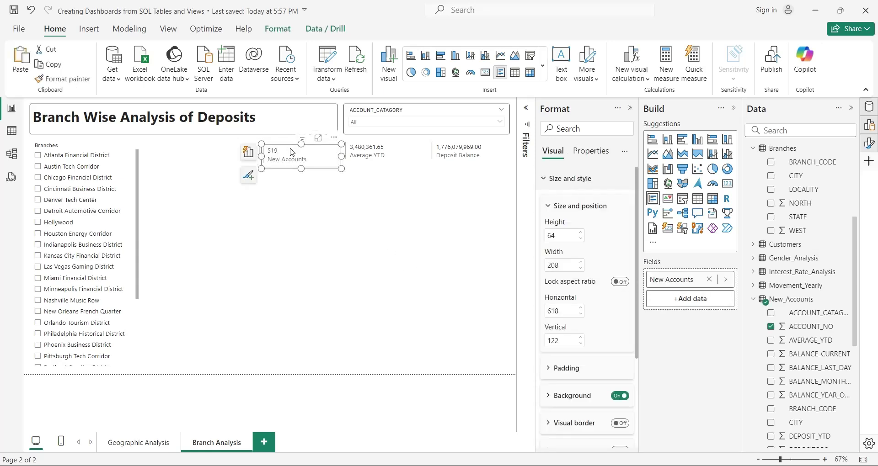
# - Switch the newest card copy's field to Total_Accounts, showing 18187
pyautogui.click(709, 279)
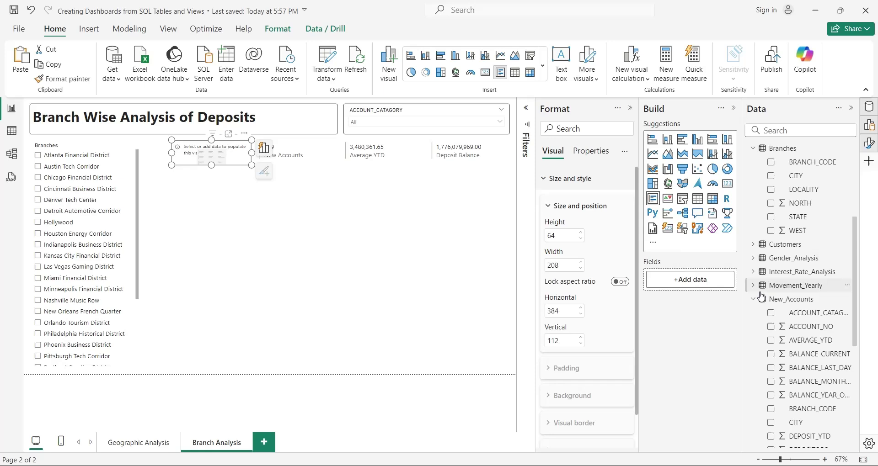
pyautogui.scroll(3, 805, 284)
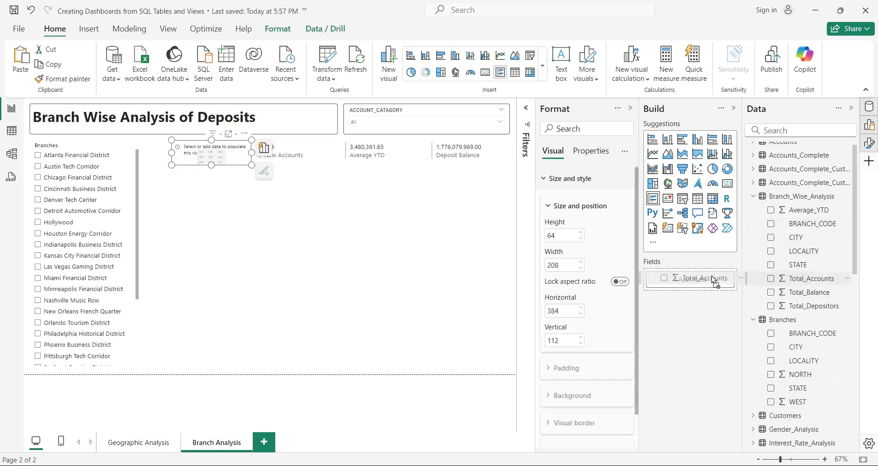
pyautogui.moveTo(818, 281); pyautogui.dragTo(691, 280)
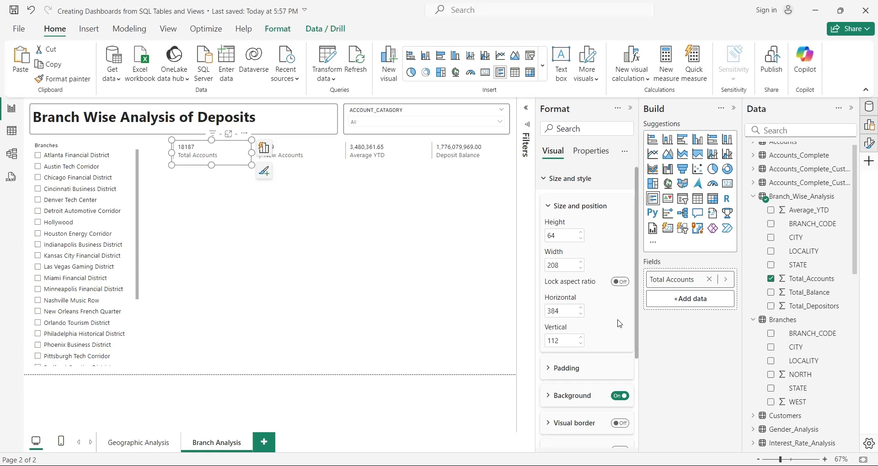
pyautogui.click(362, 252)
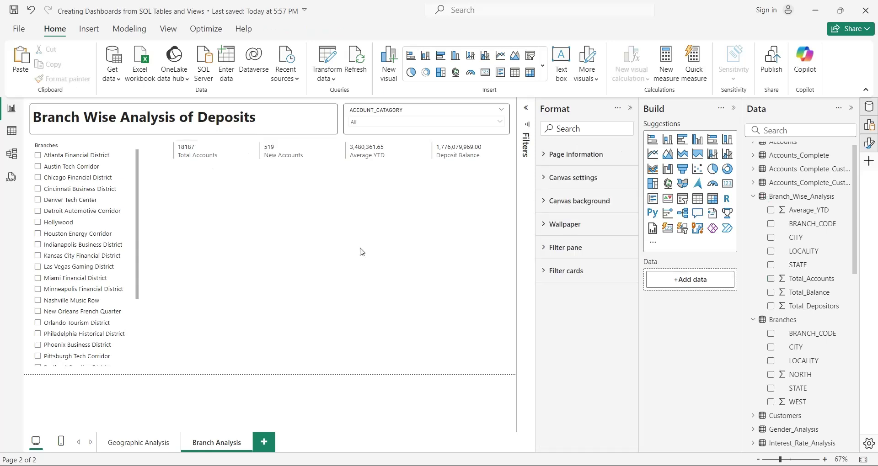
# - Copy the Total Accounts card below itself and switch it to Total_Depositors, renamed Total Depositors
pyautogui.click(236, 155)
pyautogui.moveTo(236, 155); pyautogui.dragTo(232, 181)
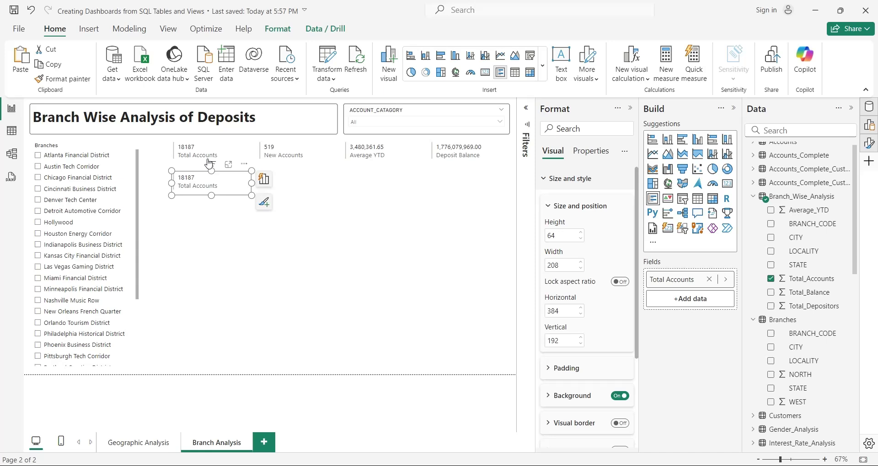
pyautogui.click(711, 280)
pyautogui.click(771, 306)
pyautogui.doubleClick(666, 279)
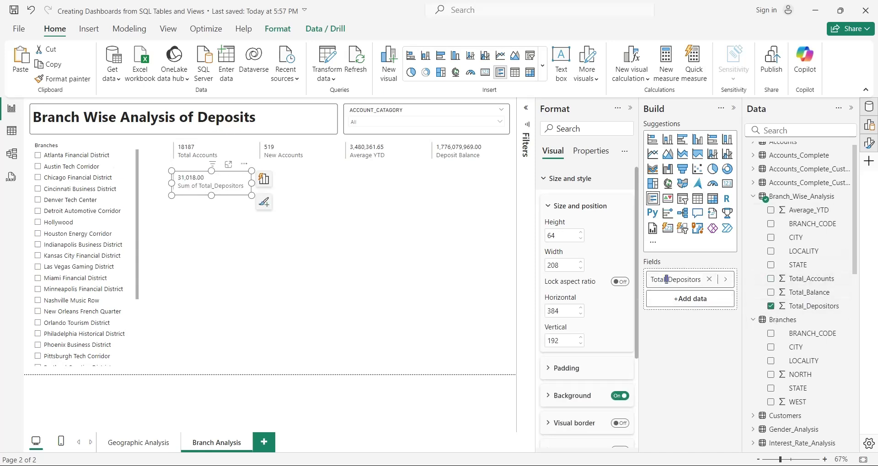
pyautogui.write('Total Depositors')
pyautogui.press('Return')
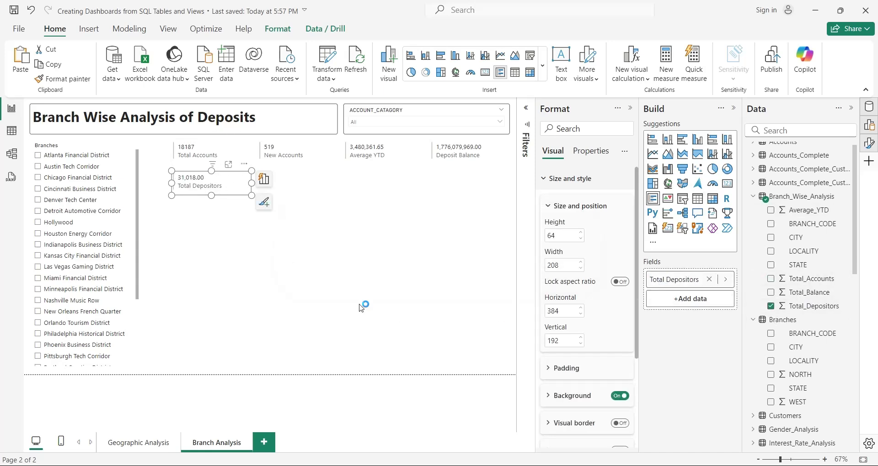
pyautogui.click(314, 303)
pyautogui.click(195, 186)
pyautogui.click(192, 155)
pyautogui.click(222, 224)
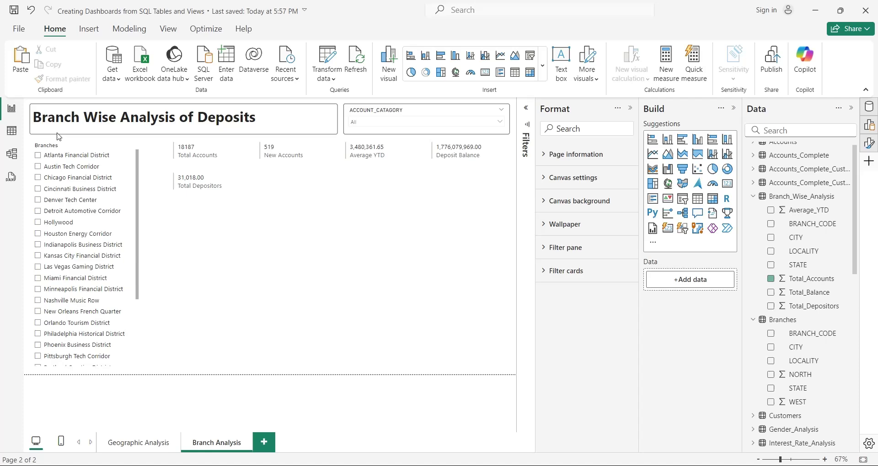
# - In Table view, give Total_Depositors 0 decimal places and Total_Accounts thousands separators
pyautogui.click(11, 130)
pyautogui.click(378, 124)
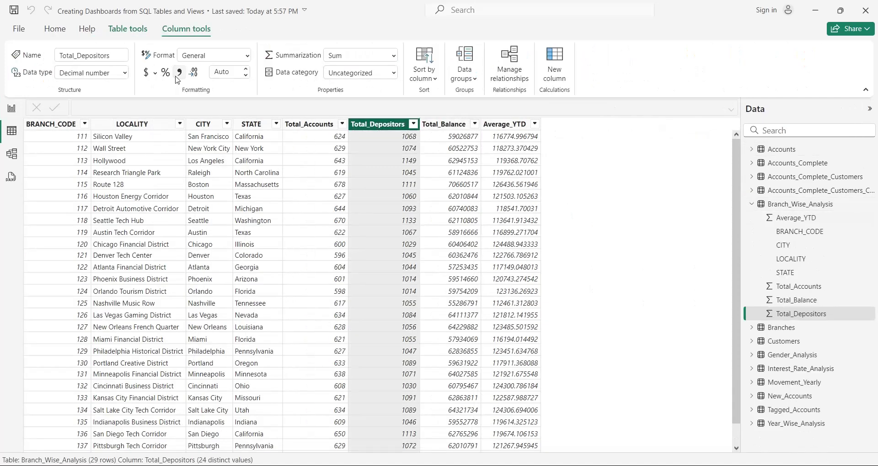
pyautogui.click(246, 76)
pyautogui.click(246, 77)
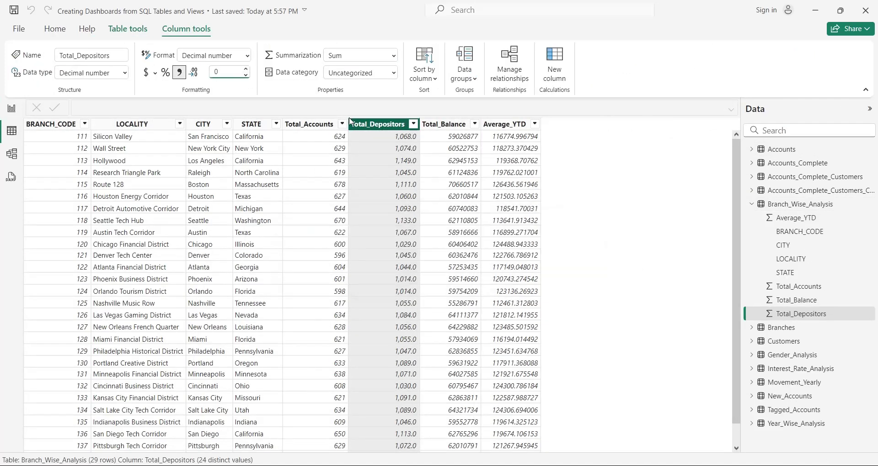
pyautogui.click(325, 128)
pyautogui.click(245, 76)
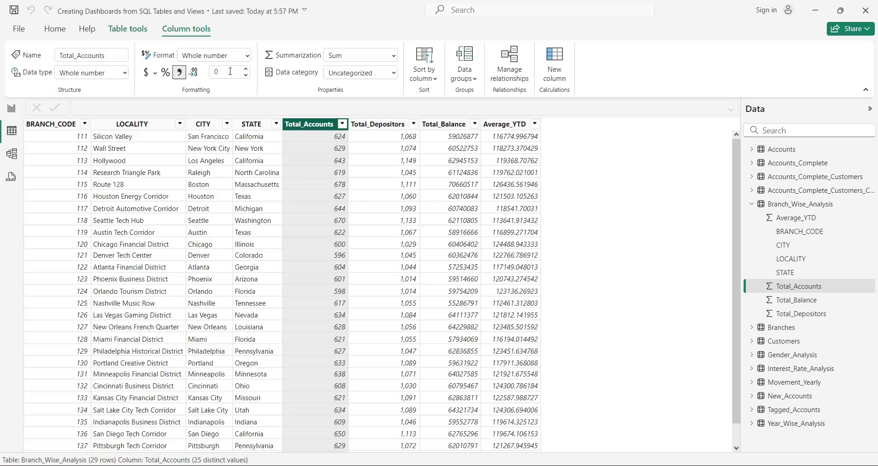
pyautogui.click(12, 110)
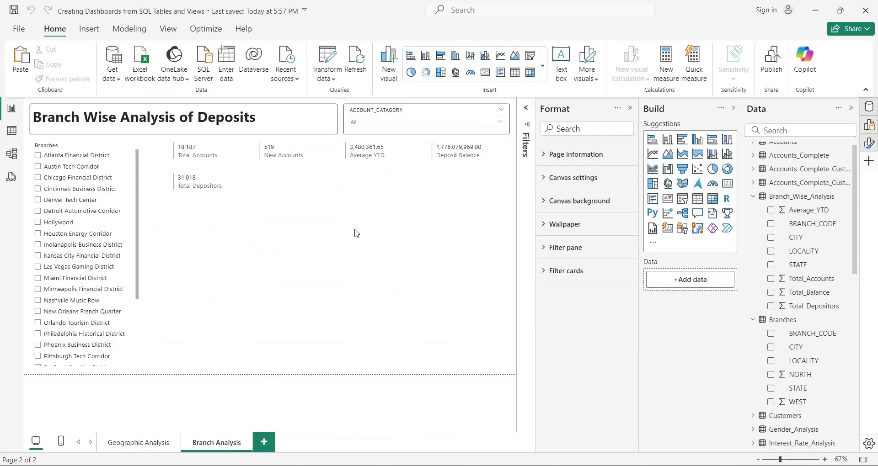
# - Duplicate the Total Depositors card into a GENDER/Depositors card filtered to Male (18705)
pyautogui.click(215, 182)
pyautogui.hotkey('ctrl', 'c')
pyautogui.hotkey('ctrl', 'v')
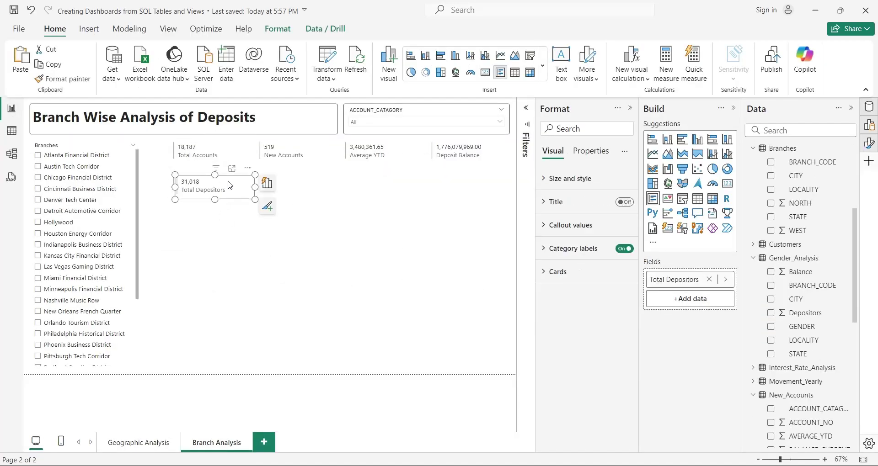
pyautogui.moveTo(221, 179); pyautogui.dragTo(308, 177)
pyautogui.click(709, 280)
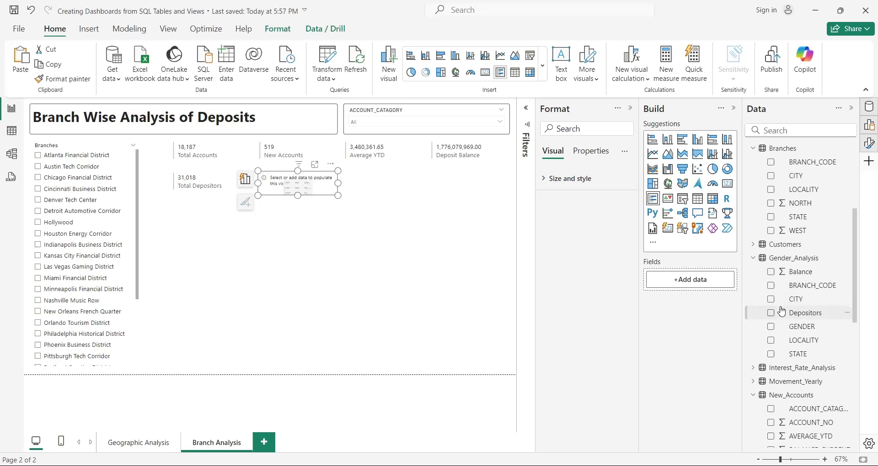
pyautogui.click(804, 327)
pyautogui.moveTo(808, 316); pyautogui.dragTo(689, 307)
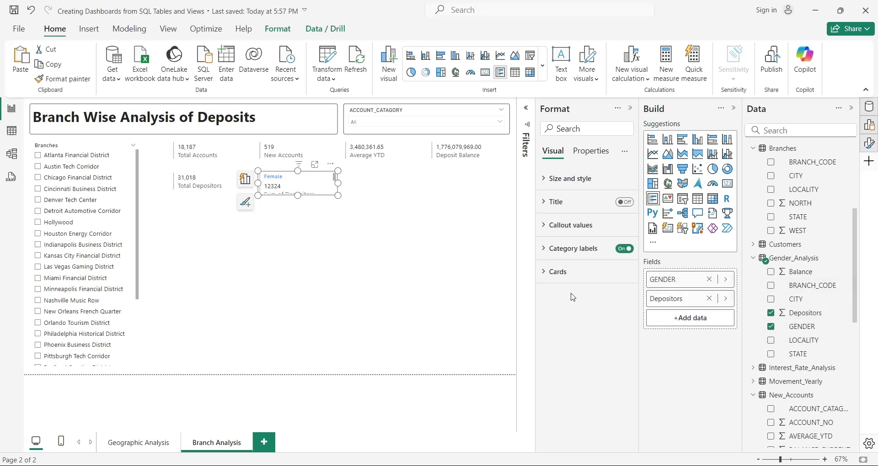
pyautogui.click(526, 108)
pyautogui.click(458, 204)
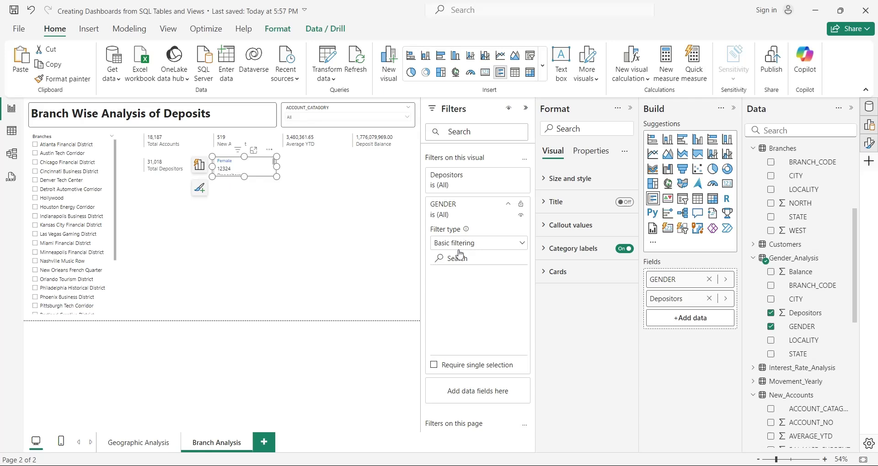
pyautogui.click(438, 301)
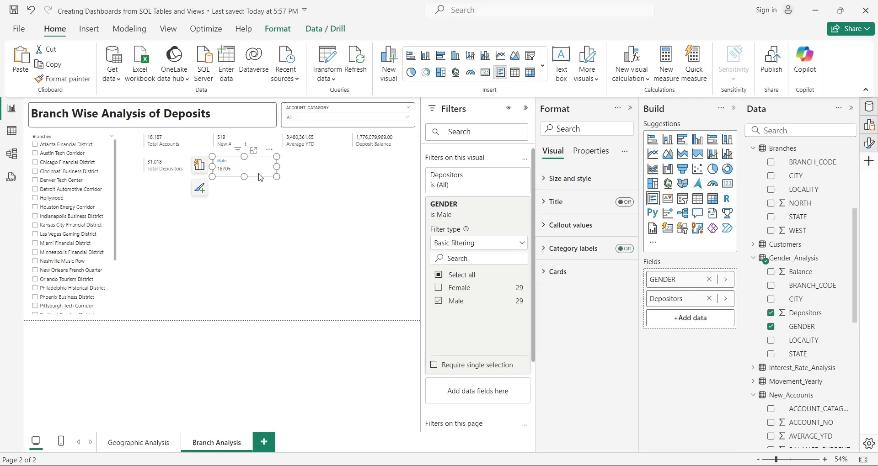
# - Copy the Male card further right and filter it to Female (12324)
pyautogui.moveTo(260, 178); pyautogui.dragTo(330, 173)
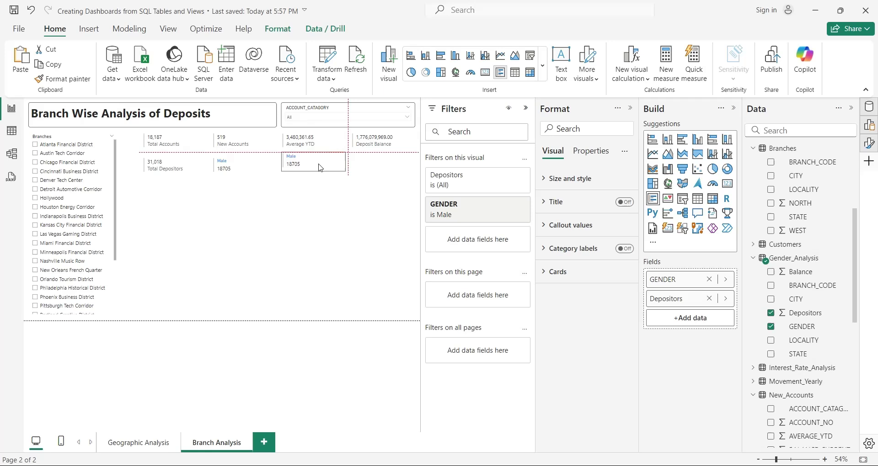
pyautogui.moveTo(319, 167); pyautogui.dragTo(319, 172)
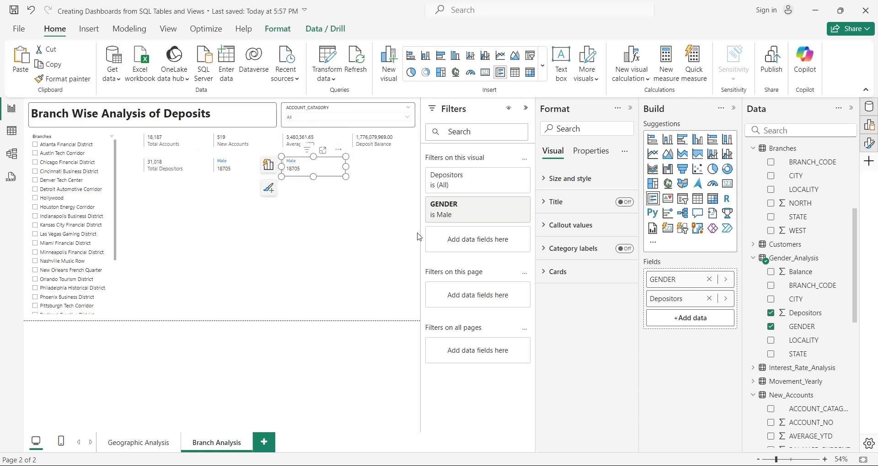
pyautogui.click(478, 221)
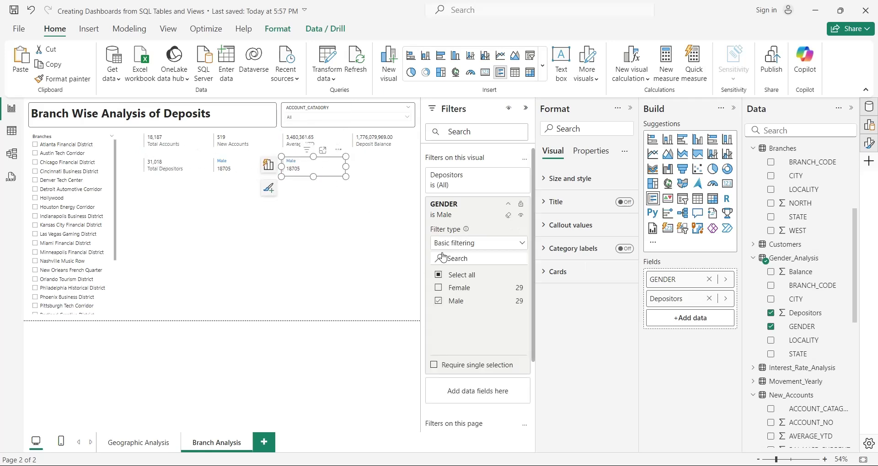
pyautogui.click(346, 219)
# - In Table view, expand Gender_Analysis and view its Depositors data
pyautogui.click(3, 134)
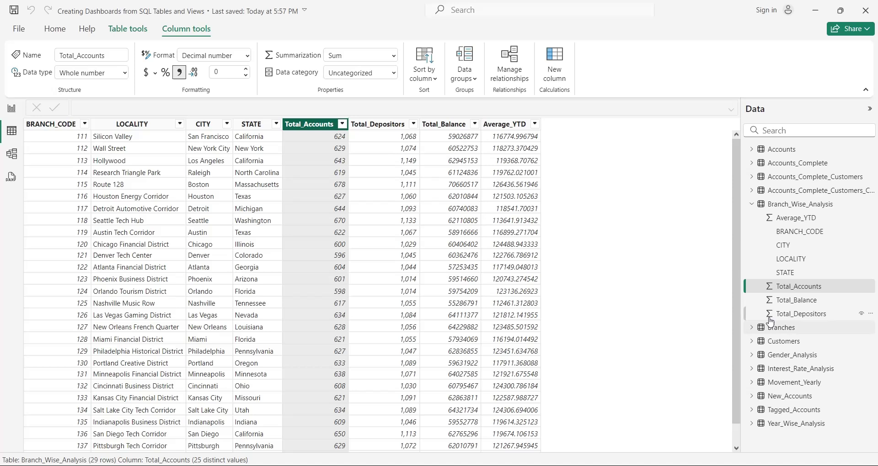
pyautogui.click(751, 355)
pyautogui.scroll(-2, 805, 361)
pyautogui.click(793, 352)
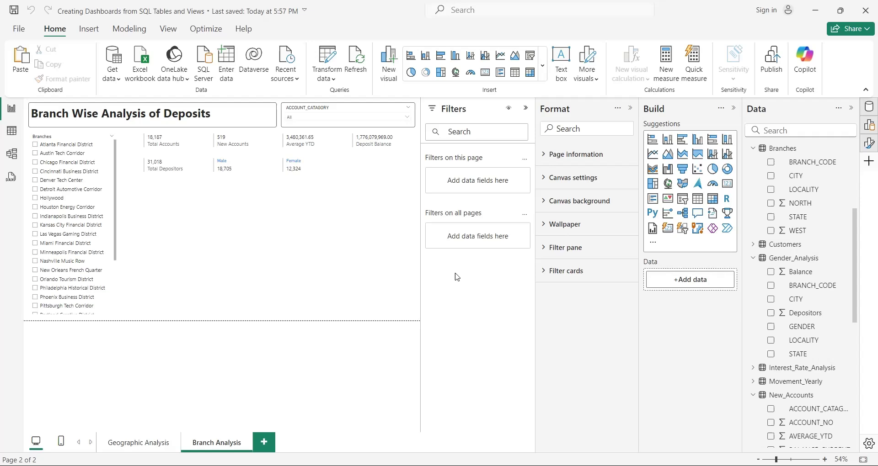
# - Add a line and column chart, resizing it wider and shorter
pyautogui.click(726, 159)
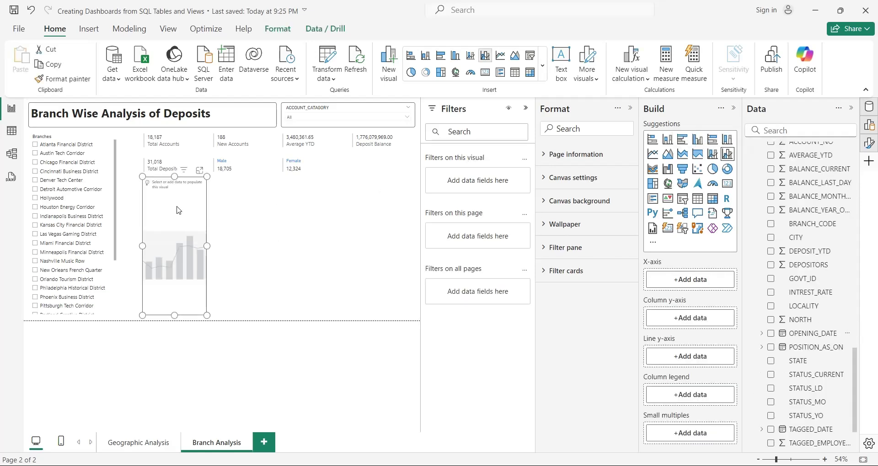
pyautogui.moveTo(207, 245); pyautogui.dragTo(415, 254)
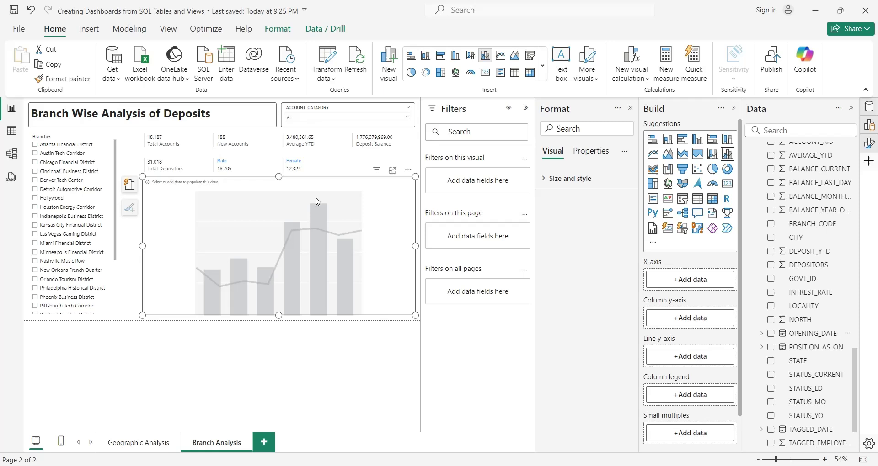
pyautogui.moveTo(279, 176); pyautogui.dragTo(278, 181)
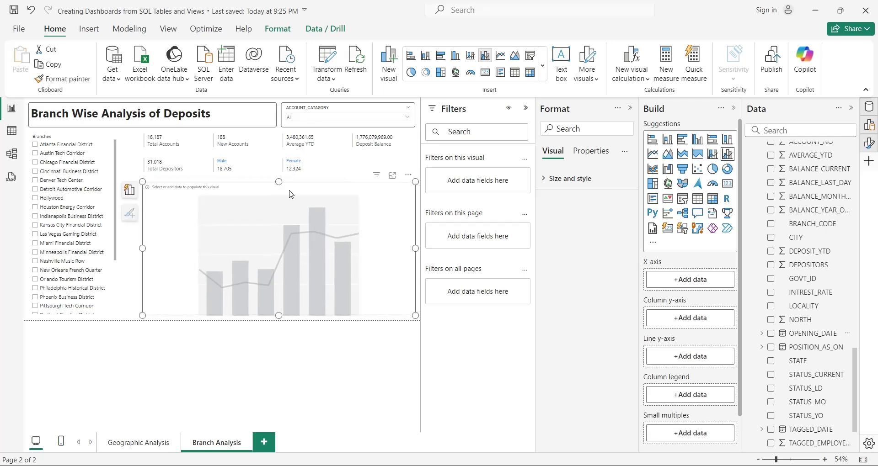
pyautogui.scroll(5, 809, 293)
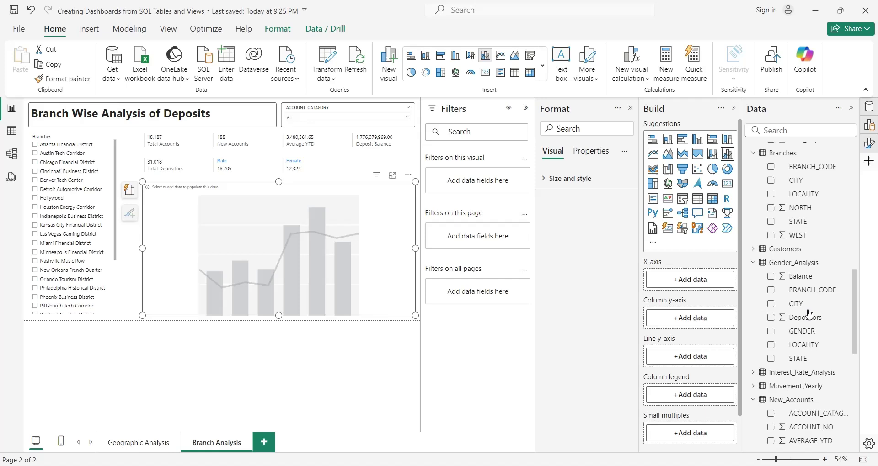
pyautogui.click(753, 400)
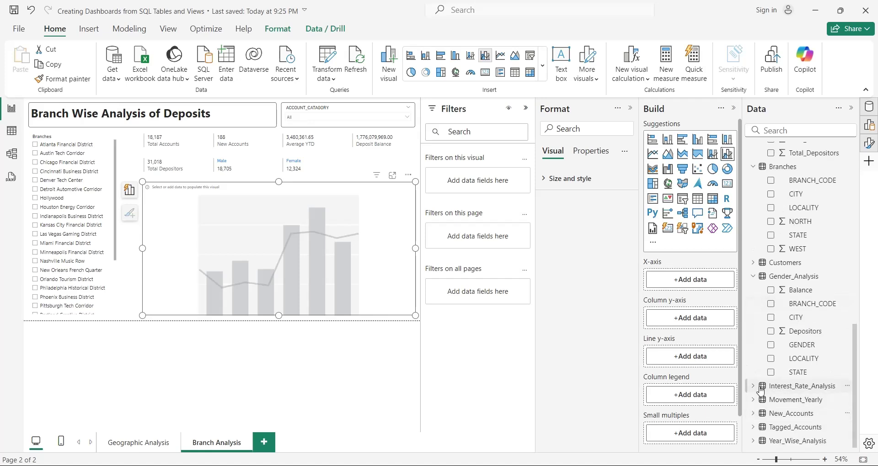
pyautogui.click(754, 277)
pyautogui.scroll(10, 790, 254)
pyautogui.scroll(3, 791, 253)
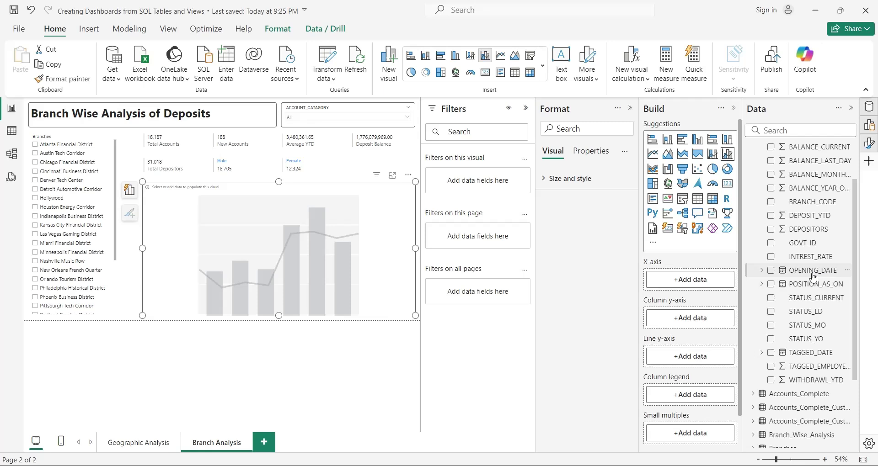
# - Chart OPENING_DATE on the x-axis, BALANCE_CURRENT as columns, and counted ACCOUNT_NO as an Accounts line
pyautogui.moveTo(813, 277); pyautogui.dragTo(698, 283)
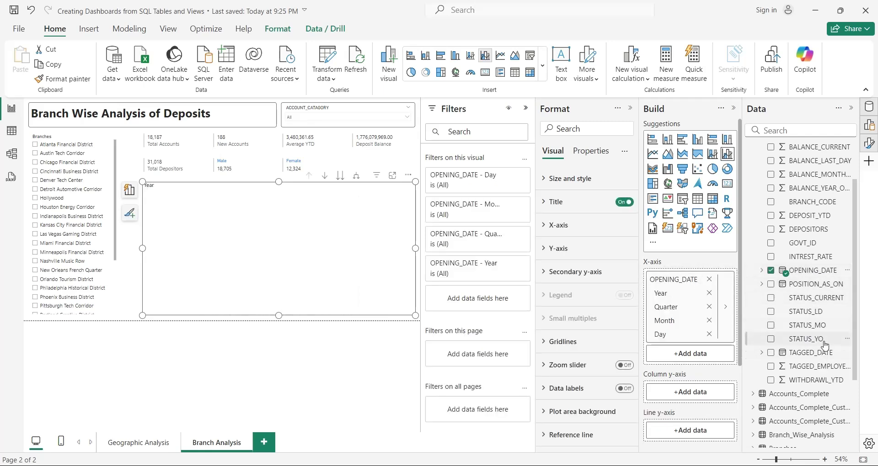
pyautogui.scroll(3, 820, 344)
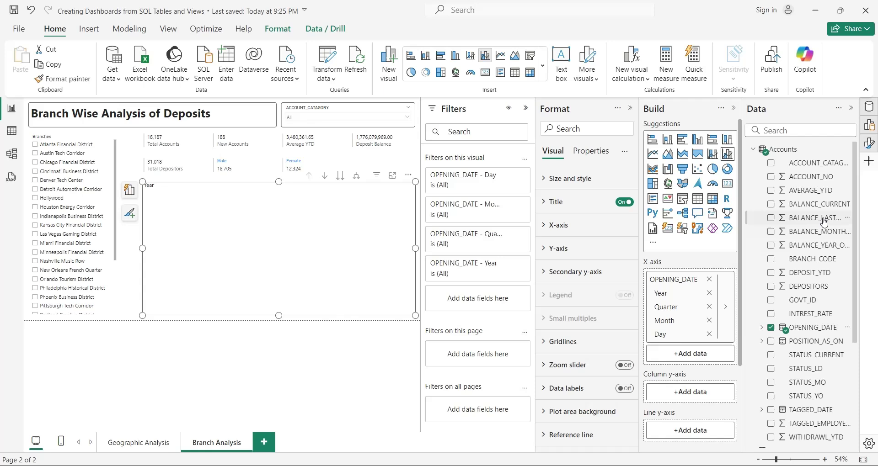
pyautogui.moveTo(823, 207); pyautogui.dragTo(690, 392)
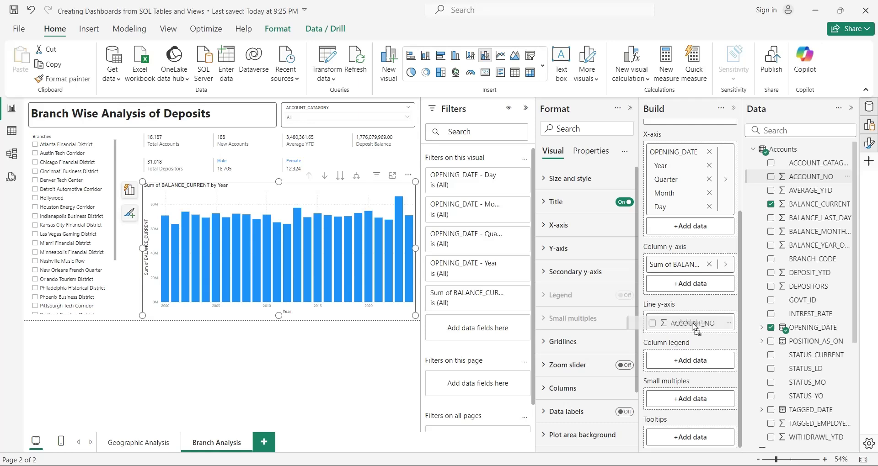
pyautogui.moveTo(813, 180); pyautogui.dragTo(690, 322)
pyautogui.click(726, 303)
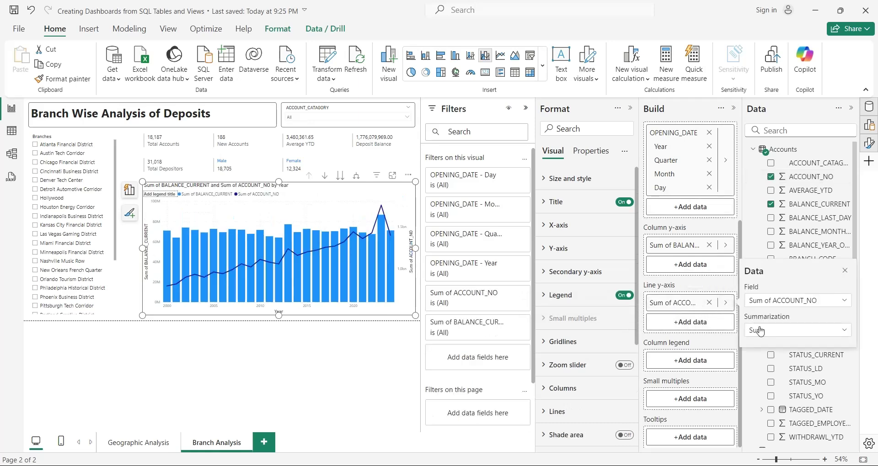
pyautogui.click(760, 344)
pyautogui.click(758, 257)
pyautogui.doubleClick(678, 303)
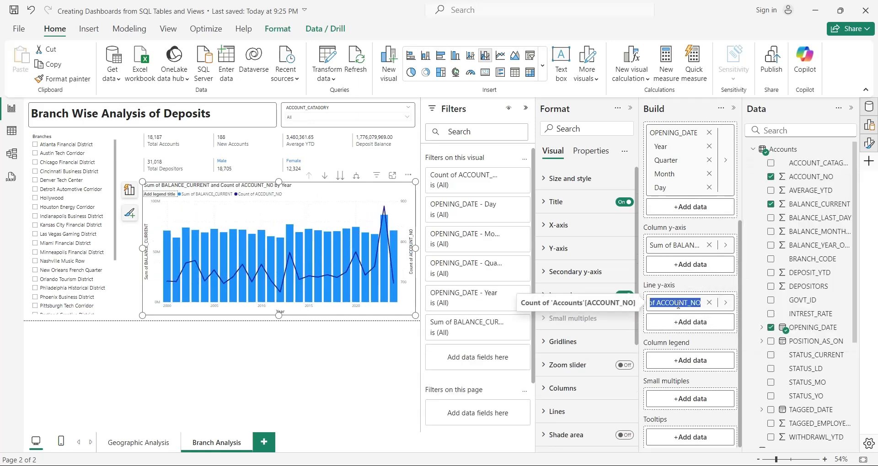
pyautogui.write('Accounts')
pyautogui.press('Return')
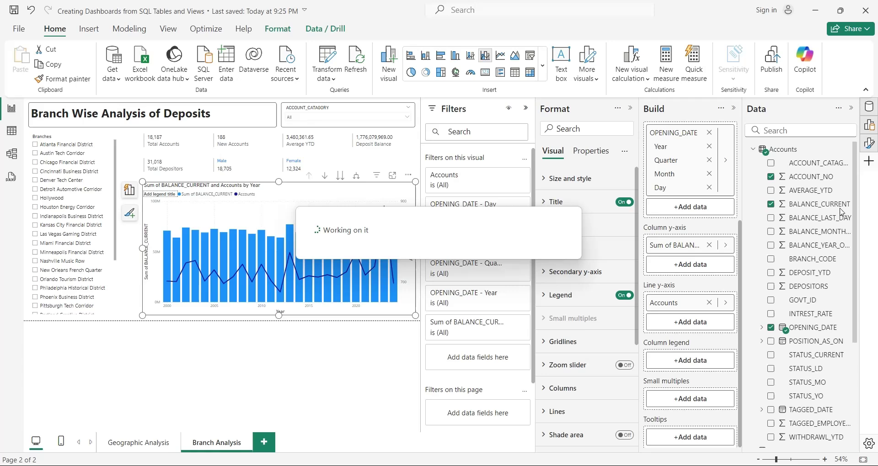
# - Add DEPOSITORS as a Depositors line and rename the column field to Balance
pyautogui.scroll(-1, 842, 237)
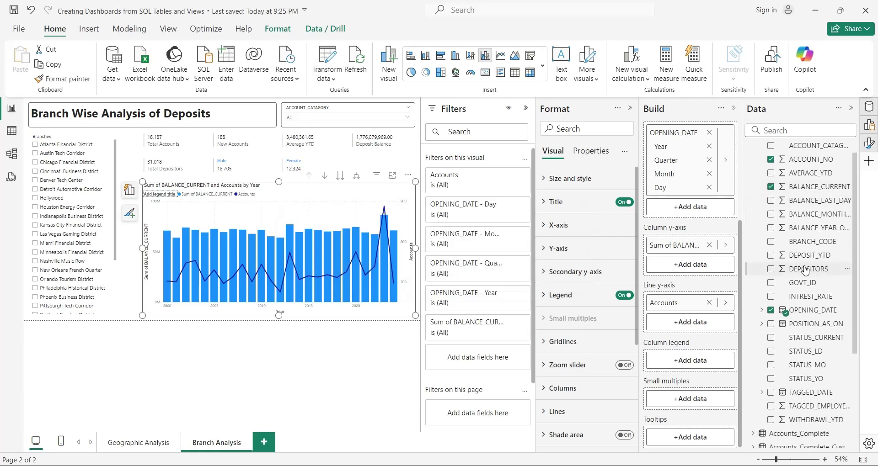
pyautogui.moveTo(808, 269); pyautogui.dragTo(679, 326)
pyautogui.doubleClick(678, 323)
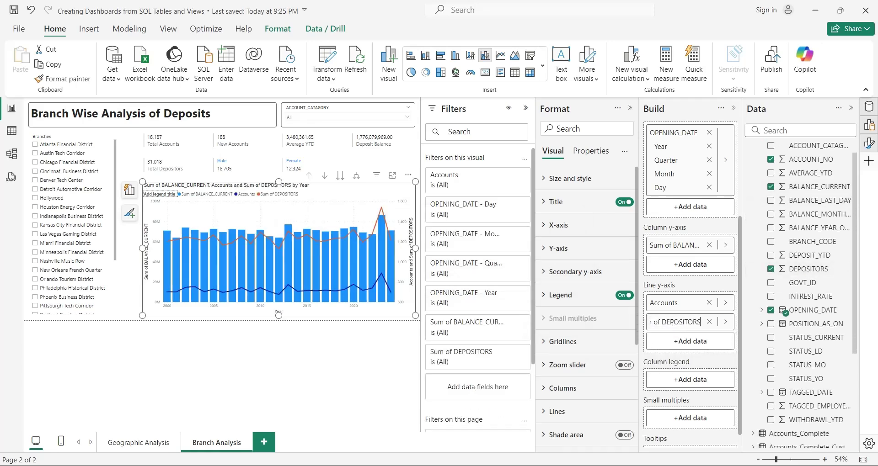
pyautogui.write('Depositors')
pyautogui.press('Return')
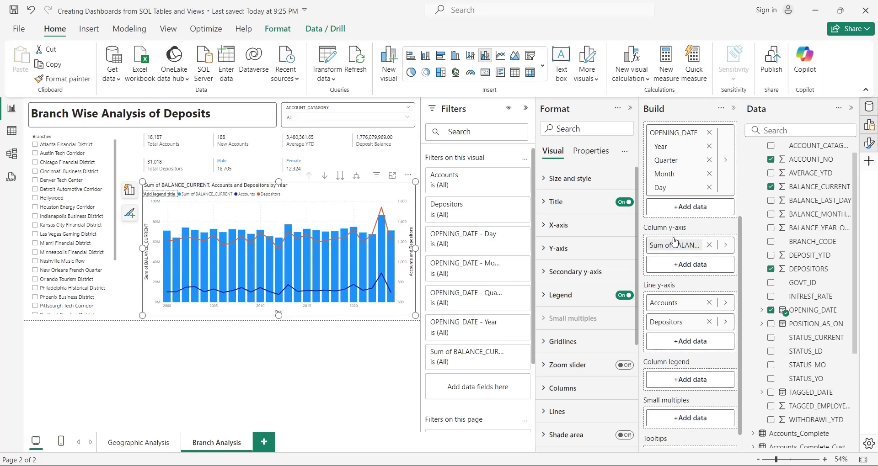
pyautogui.doubleClick(674, 246)
pyautogui.write('Balance')
pyautogui.press('Return')
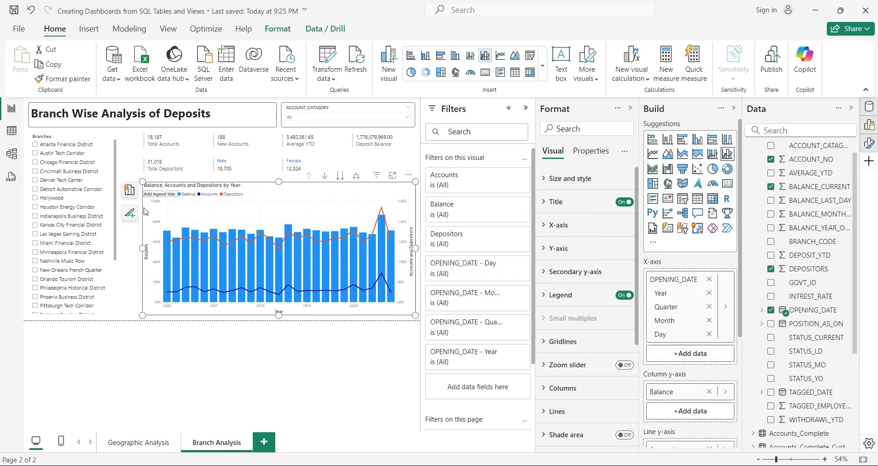
# - Widen the Branches slicer to the right and hide the Filters pane
pyautogui.click(112, 229)
pyautogui.moveTo(118, 229); pyautogui.dragTo(137, 229)
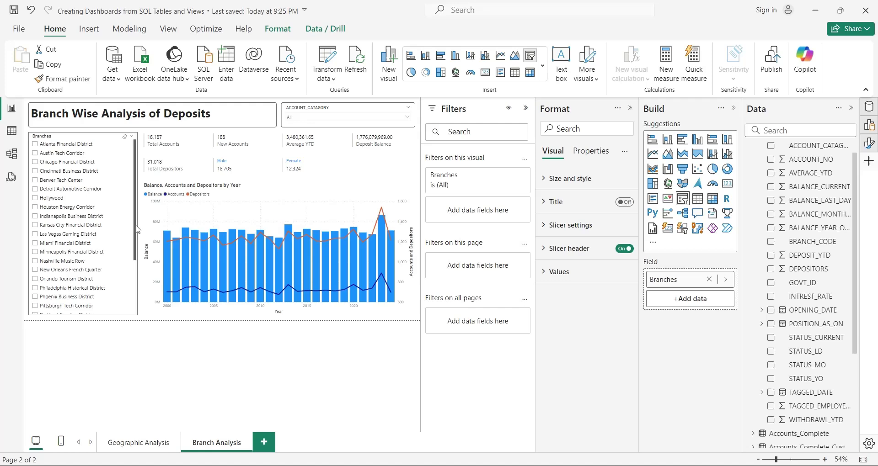
pyautogui.click(167, 327)
pyautogui.click(525, 111)
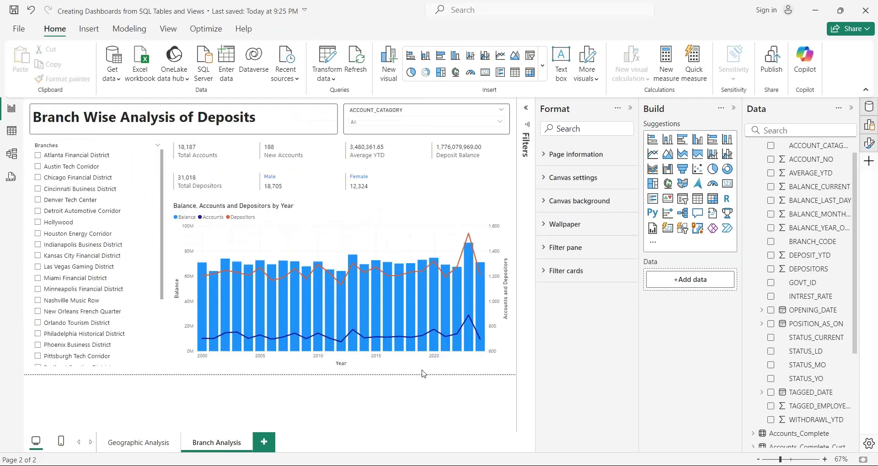
# - Turn on visual borders for every visual on the Branch Analysis page
pyautogui.hotkey('ctrl', 'a')
pyautogui.click(595, 152)
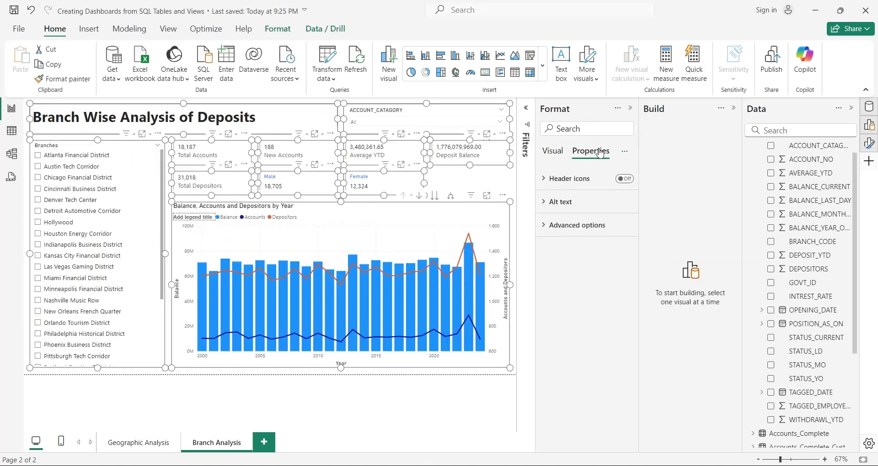
pyautogui.click(554, 152)
pyautogui.click(568, 203)
pyautogui.click(567, 178)
pyautogui.scroll(-2, 581, 320)
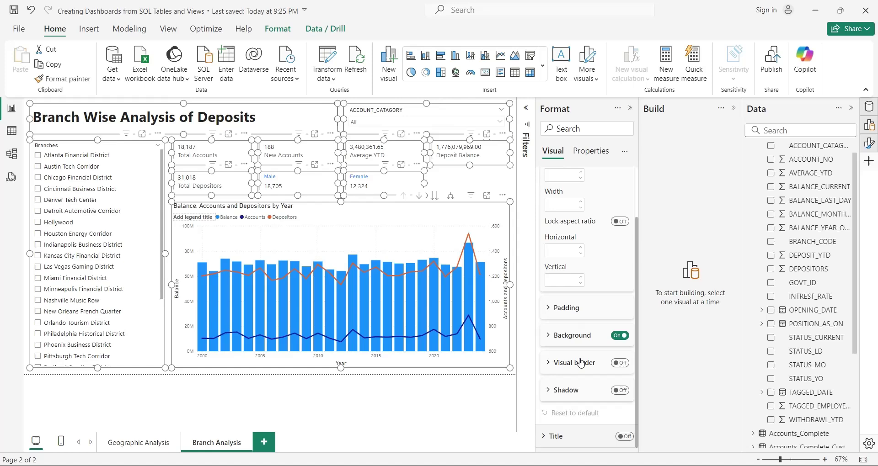
pyautogui.click(579, 362)
pyautogui.scroll(-3, 585, 327)
pyautogui.click(585, 328)
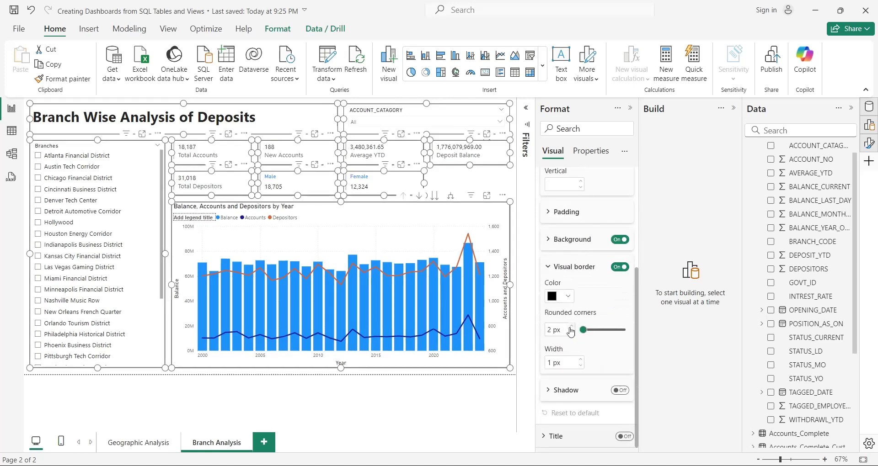
pyautogui.click(491, 375)
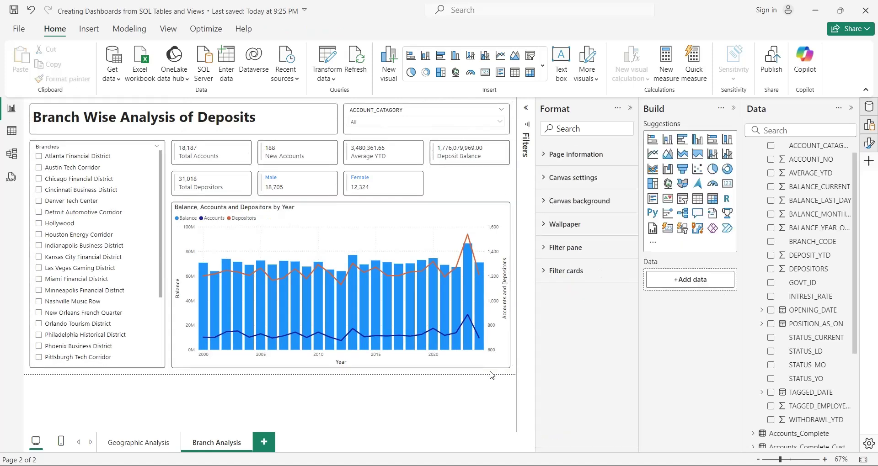
# - Stretch the Deposit Balance card down across both card rows so it reads 1.78bn
pyautogui.click(473, 163)
pyautogui.moveTo(473, 164); pyautogui.dragTo(472, 199)
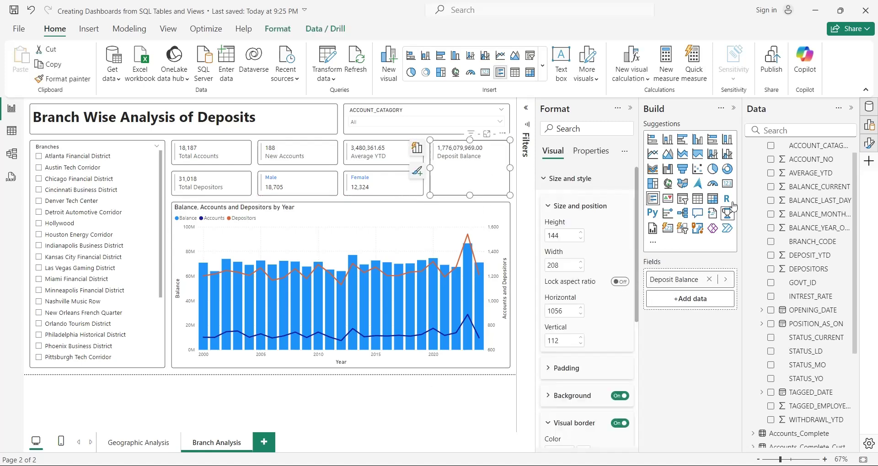
pyautogui.click(429, 406)
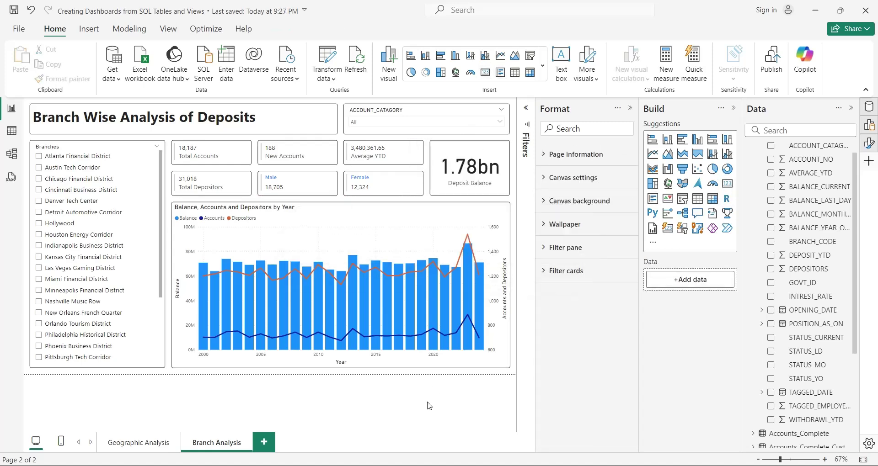
# - Duplicate the Geographic Analysis page and name the copy Interest Rate Analysis
pyautogui.click(139, 442)
pyautogui.rightClick(142, 442)
pyautogui.click(174, 381)
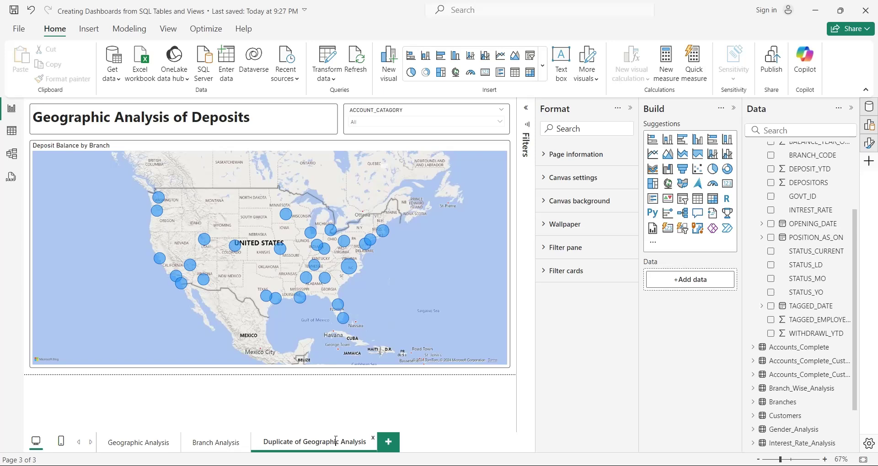
pyautogui.doubleClick(319, 442)
pyautogui.write('Rate')
pyautogui.press('Return')
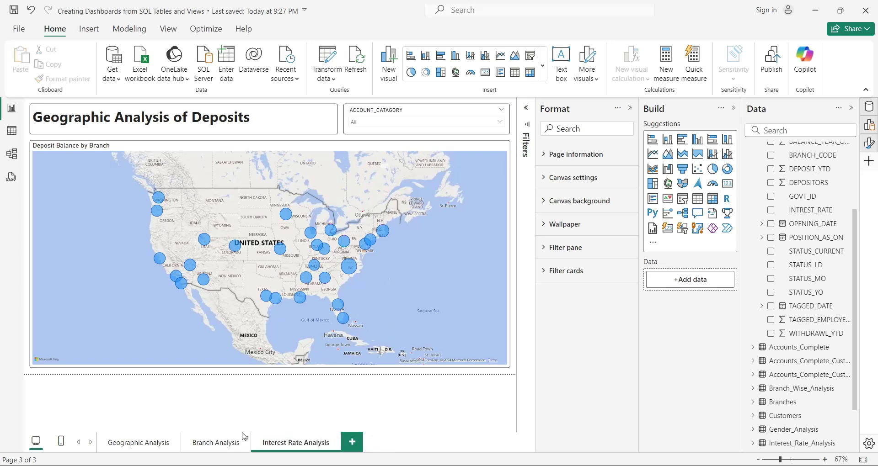
# - Retitle the page 'Interest Rates Analysis of Deposits' and delete its map
pyautogui.click(163, 118)
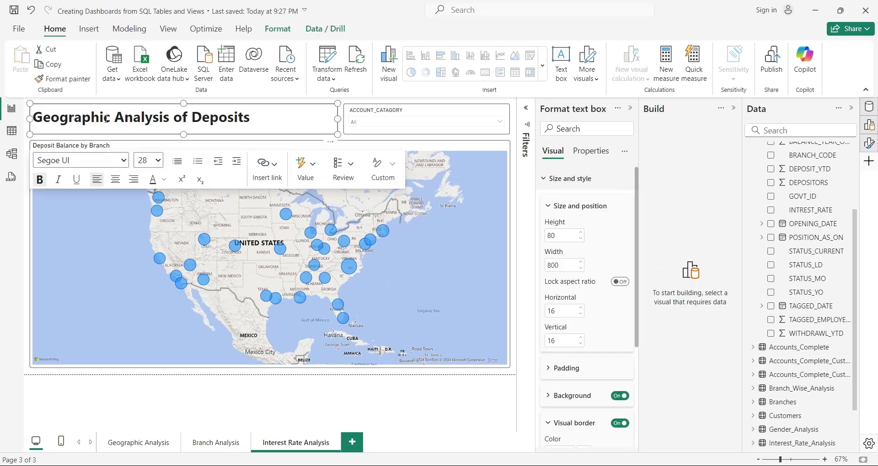
pyautogui.moveTo(106, 120); pyautogui.dragTo(13, 118)
pyautogui.write('Interest Rates')
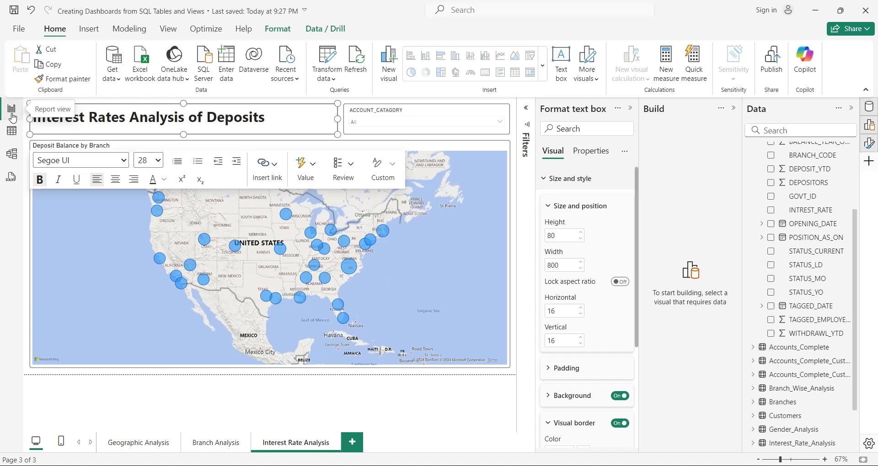
pyautogui.click(485, 154)
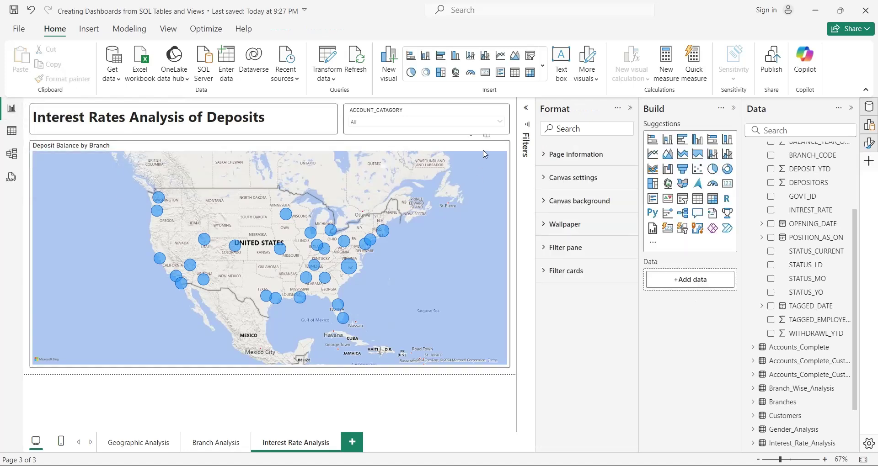
pyautogui.press('Delete')
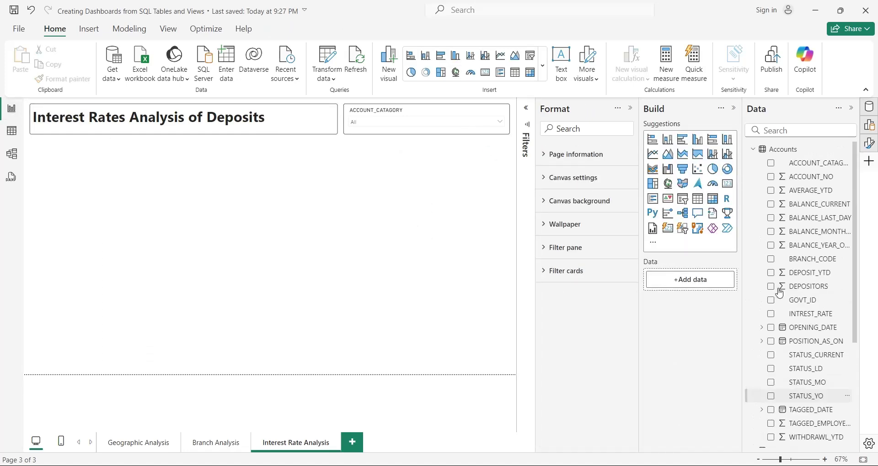
# - Add a donut chart of Balance by INTREST_RATE on the left of the page
pyautogui.click(752, 149)
pyautogui.click(727, 169)
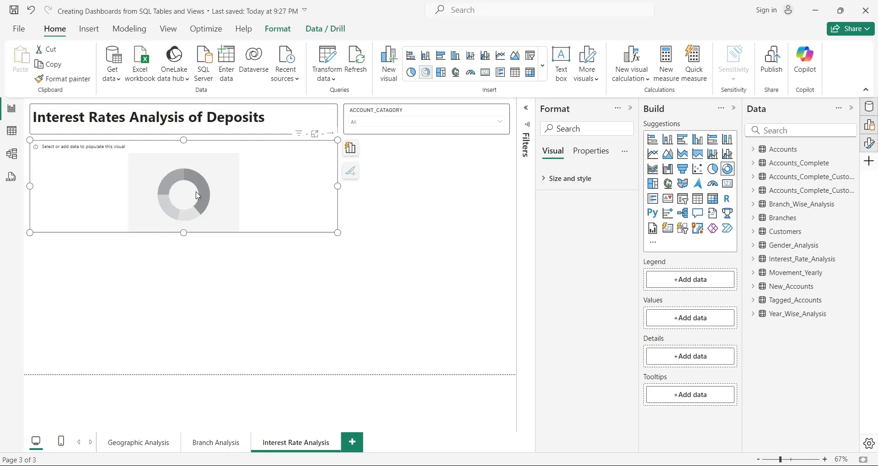
pyautogui.moveTo(184, 247); pyautogui.dragTo(186, 366)
pyautogui.moveTo(337, 254); pyautogui.dragTo(264, 254)
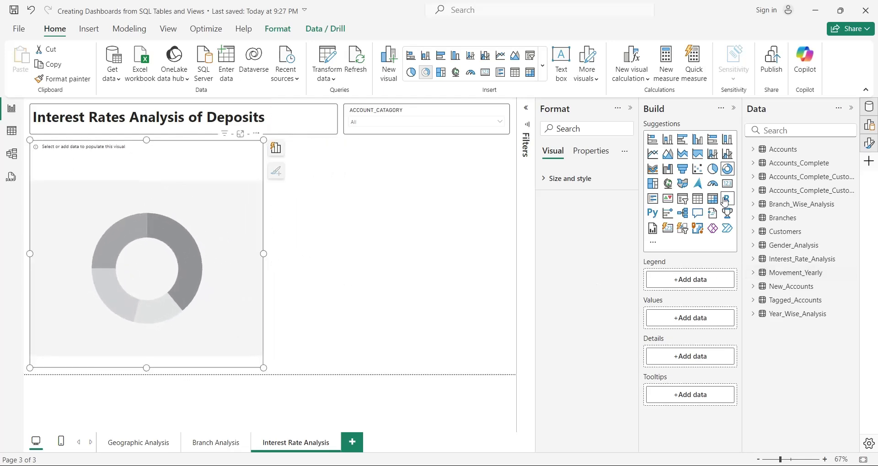
pyautogui.click(753, 258)
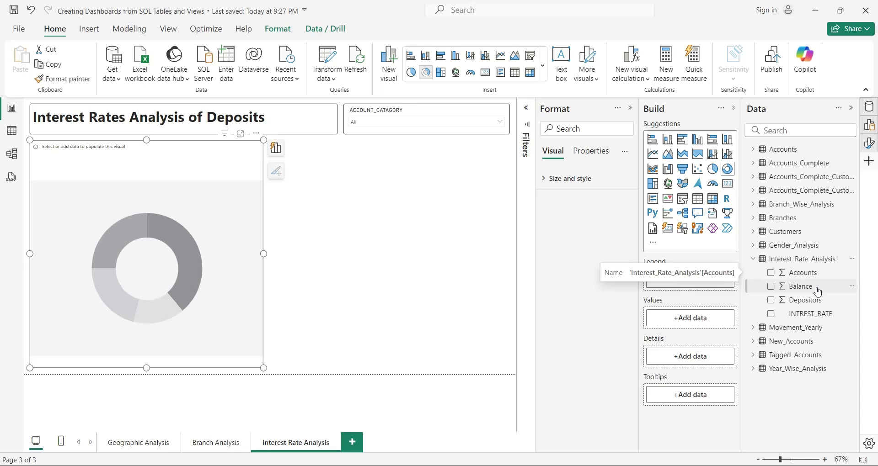
pyautogui.moveTo(806, 313); pyautogui.dragTo(691, 285)
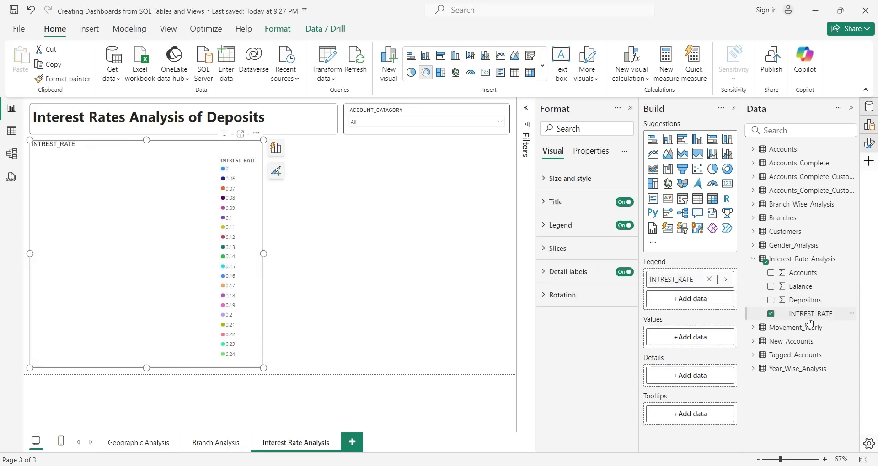
pyautogui.moveTo(809, 287); pyautogui.dragTo(716, 346)
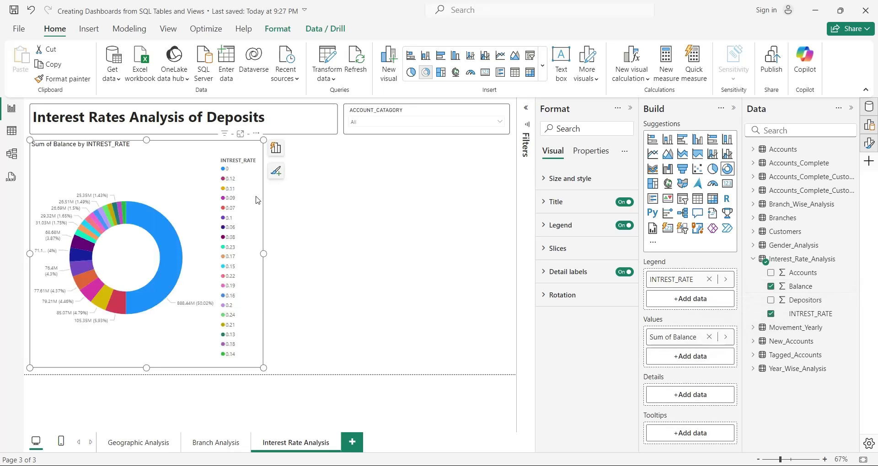
# - Copy the donut beside the original and switch its values to Accounts
pyautogui.hotkey('ctrl', 'c')
pyautogui.hotkey('ctrl', 'v')
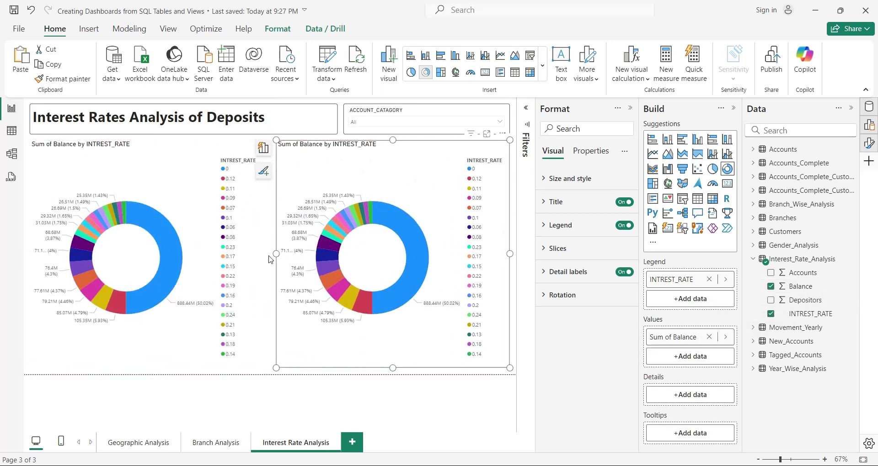
pyautogui.moveTo(274, 254); pyautogui.dragTo(268, 262)
pyautogui.click(709, 336)
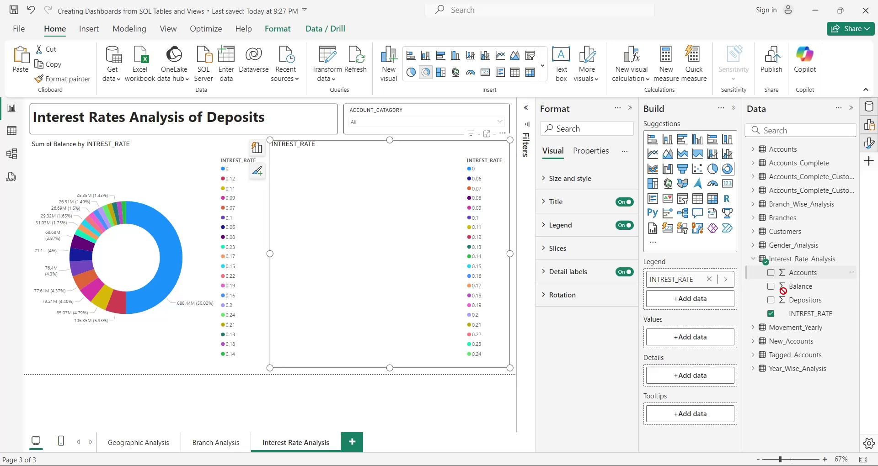
pyautogui.moveTo(783, 273); pyautogui.dragTo(673, 341)
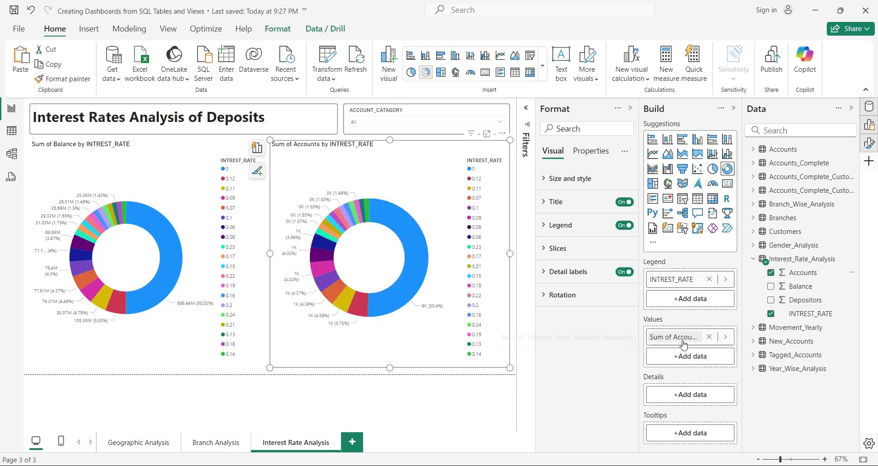
pyautogui.click(252, 296)
pyautogui.moveTo(677, 340); pyautogui.dragTo(250, 366)
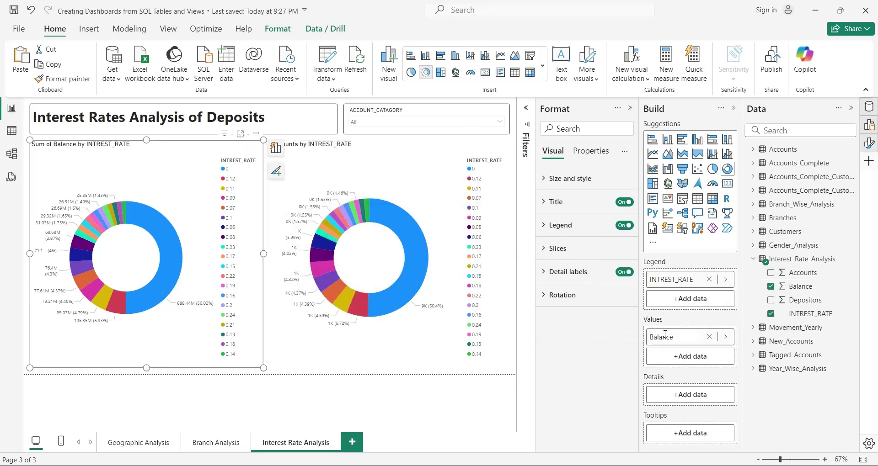
# - Give both donuts a visual border with 4 px rounded corners
pyautogui.hotkey('ctrl', 'a')
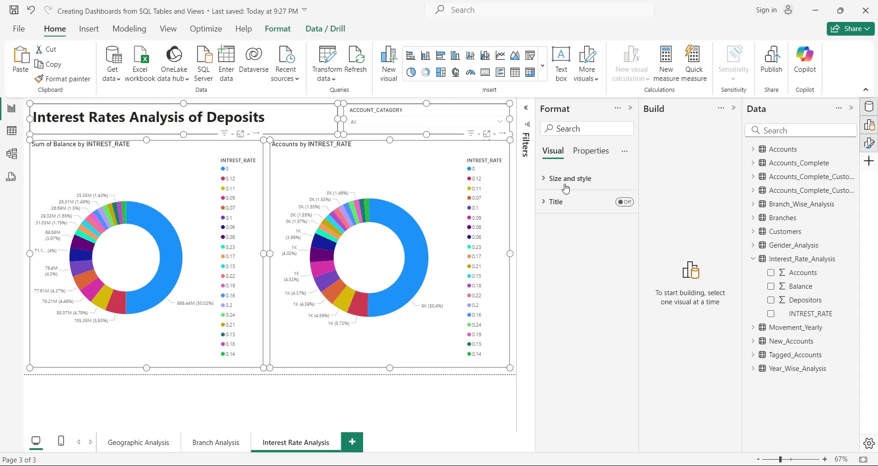
pyautogui.click(565, 179)
pyautogui.scroll(-2, 608, 363)
pyautogui.click(550, 370)
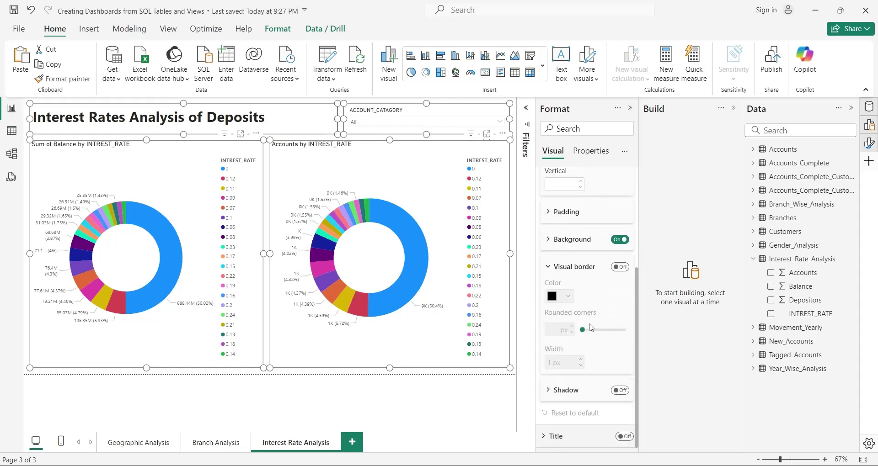
pyautogui.click(572, 327)
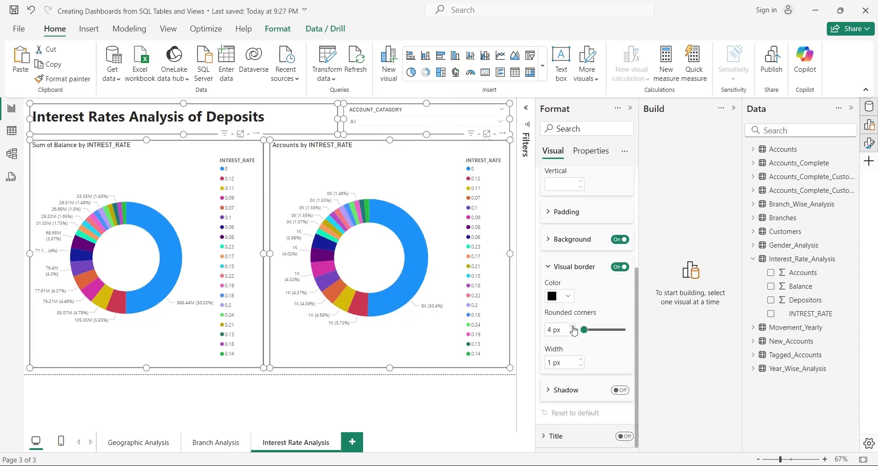
pyautogui.click(470, 385)
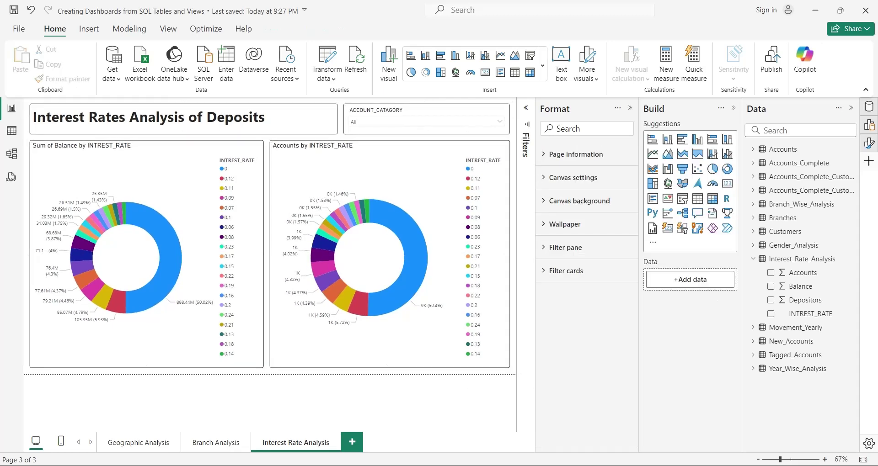
# - Duplicate the page as Movement Analysis, titled 'Movement Analysis of Deposits'
pyautogui.rightClick(314, 450)
pyautogui.click(339, 411)
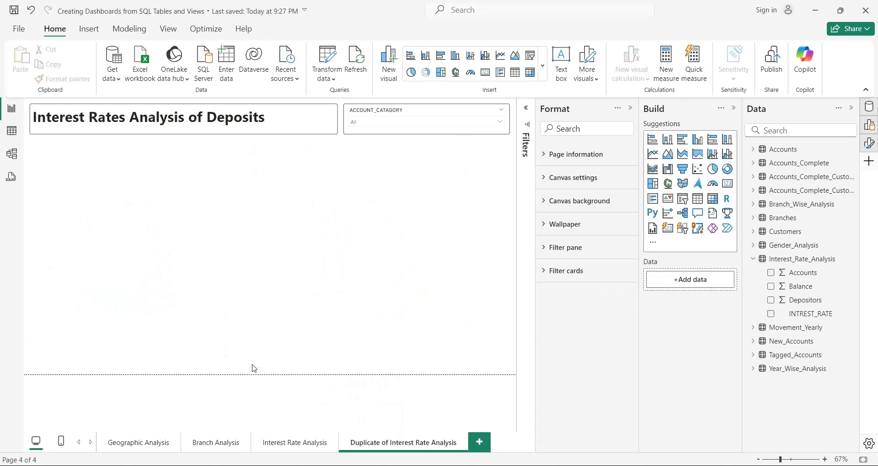
pyautogui.write('Movement')
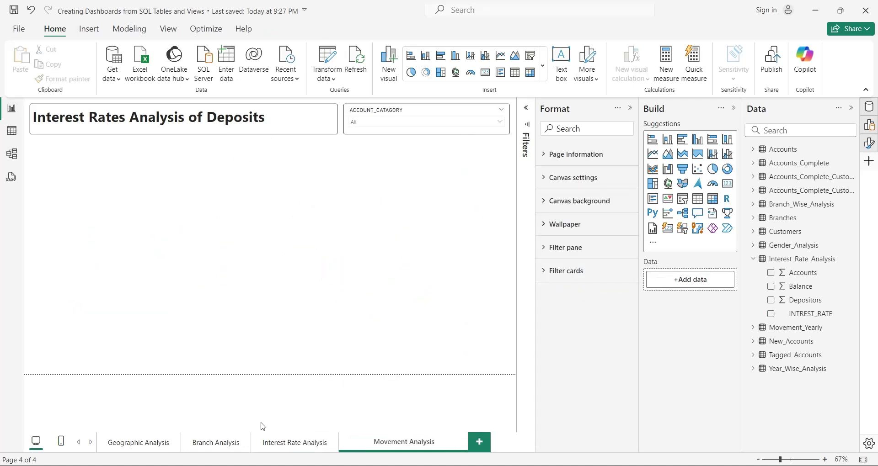
pyautogui.moveTo(33, 117); pyautogui.dragTo(100, 118)
pyautogui.write('Movement')
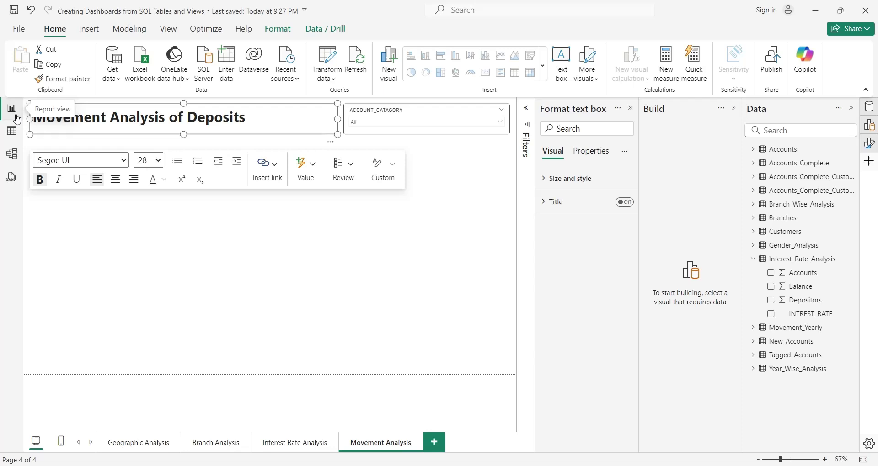
# - Add a full-width matrix: STATUS_CURRENT rows, STATUS_YO columns, Balance values
pyautogui.click(783, 266)
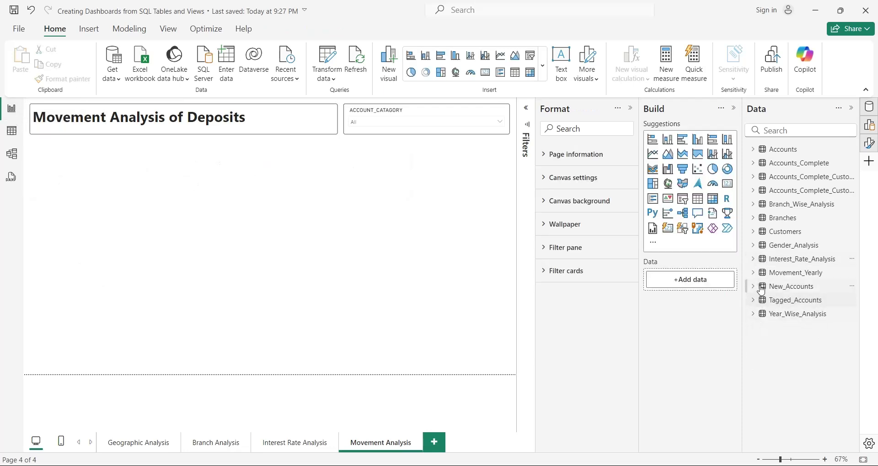
pyautogui.click(755, 273)
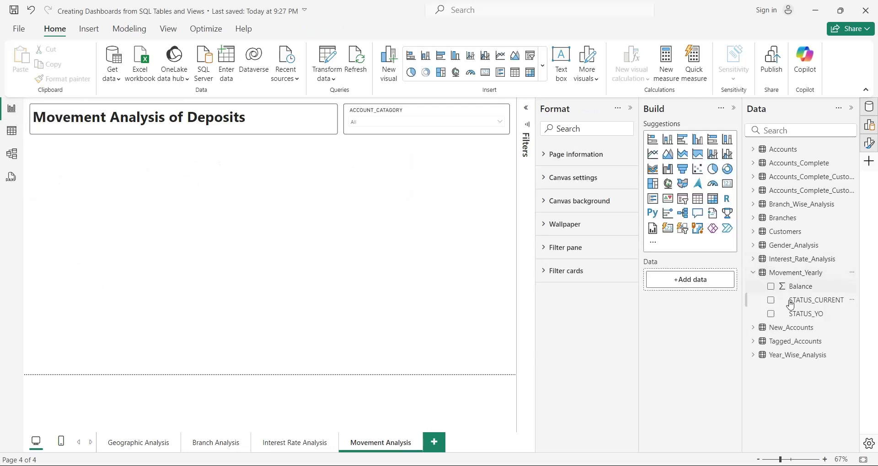
pyautogui.click(718, 205)
pyautogui.moveTo(142, 180); pyautogui.dragTo(176, 147)
pyautogui.moveTo(341, 171); pyautogui.dragTo(521, 177)
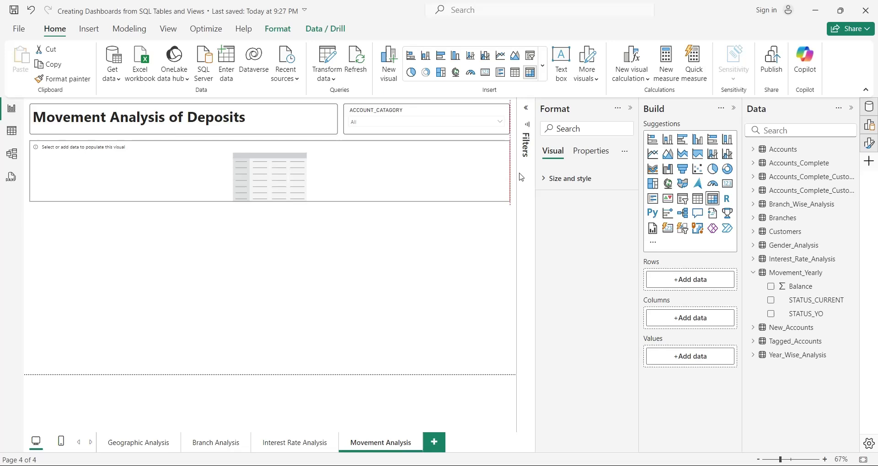
pyautogui.moveTo(816, 300); pyautogui.dragTo(704, 280)
pyautogui.moveTo(806, 314); pyautogui.dragTo(695, 318)
pyautogui.moveTo(800, 286); pyautogui.dragTo(690, 395)
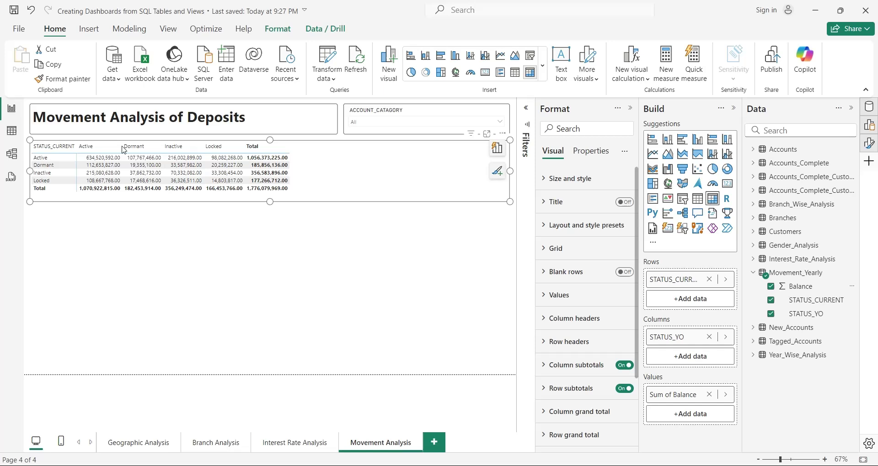
# - Widen the matrix columns, including STATUS_CURRENT, Active, Dormant, Inactive and Total
pyautogui.moveTo(123, 150); pyautogui.dragTo(155, 149)
pyautogui.moveTo(77, 149); pyautogui.dragTo(94, 150)
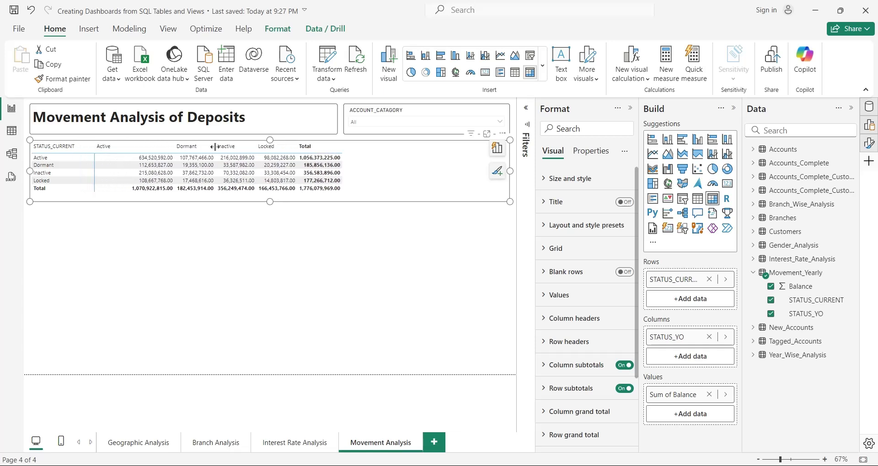
pyautogui.moveTo(215, 147); pyautogui.dragTo(474, 146)
pyautogui.moveTo(94, 147); pyautogui.dragTo(108, 146)
pyautogui.moveTo(188, 146); pyautogui.dragTo(192, 147)
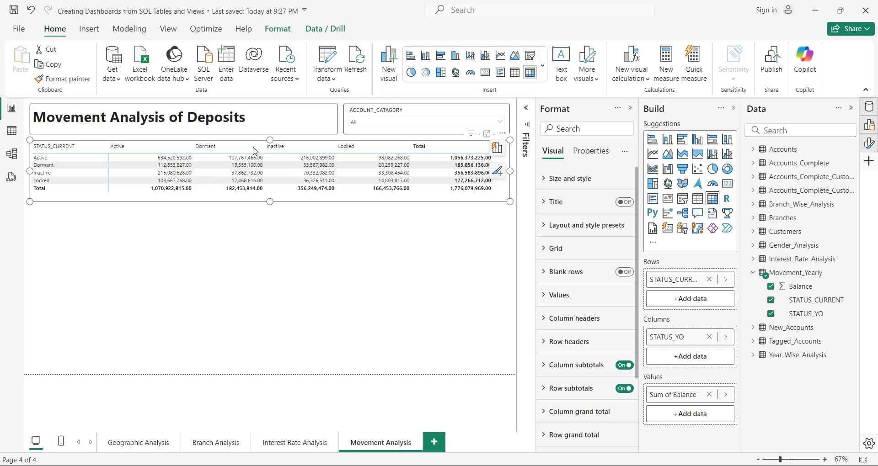
pyautogui.moveTo(265, 147); pyautogui.dragTo(270, 146)
pyautogui.moveTo(342, 147); pyautogui.dragTo(349, 147)
pyautogui.click(358, 202)
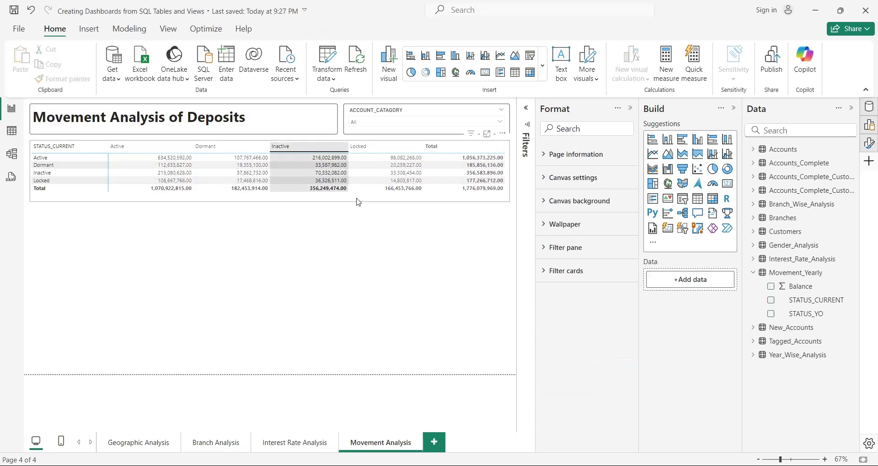
# - Import the SankeyChart custom visual from a .pbiviz file
pyautogui.click(654, 243)
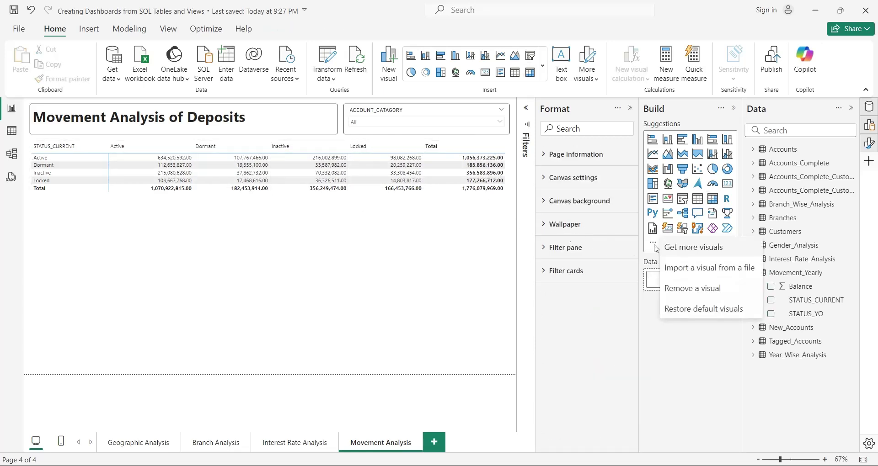
pyautogui.click(684, 269)
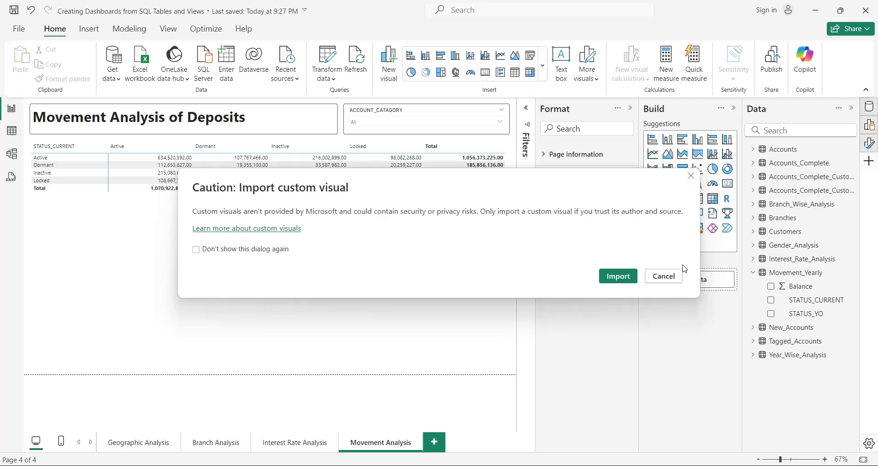
pyautogui.click(604, 278)
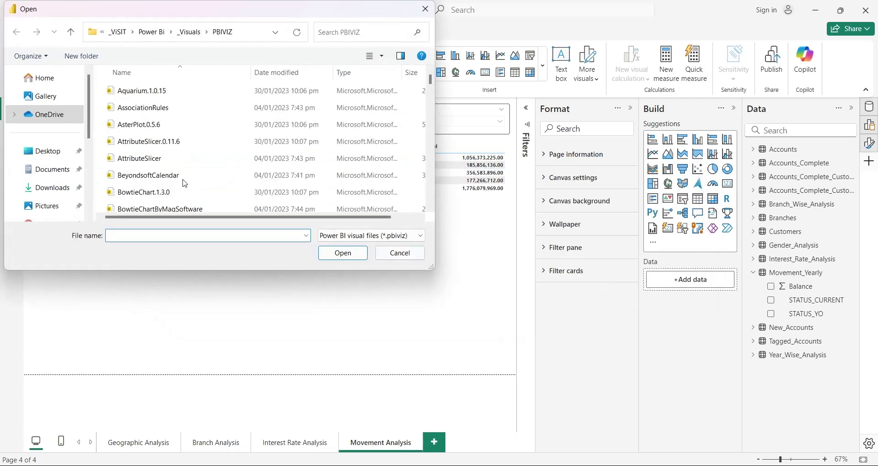
pyautogui.press('s')
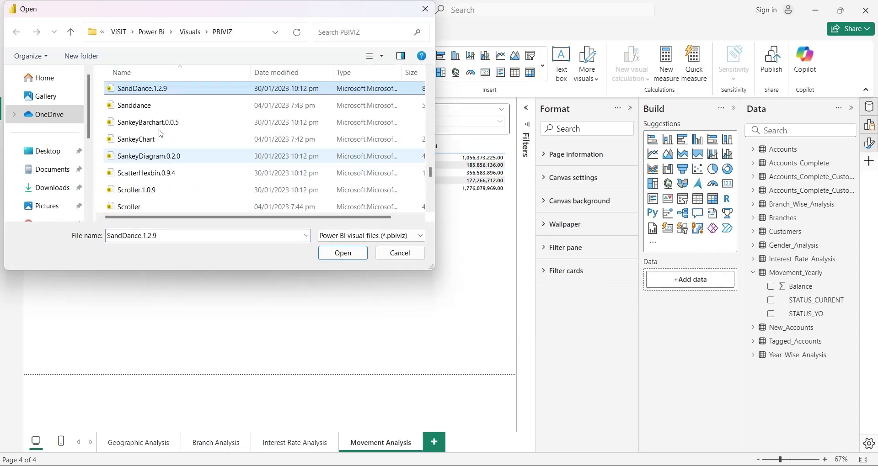
pyautogui.click(159, 139)
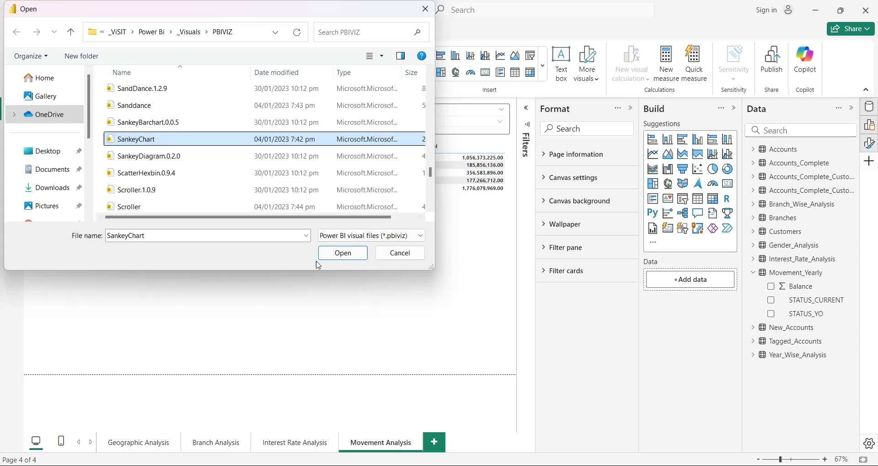
pyautogui.click(335, 260)
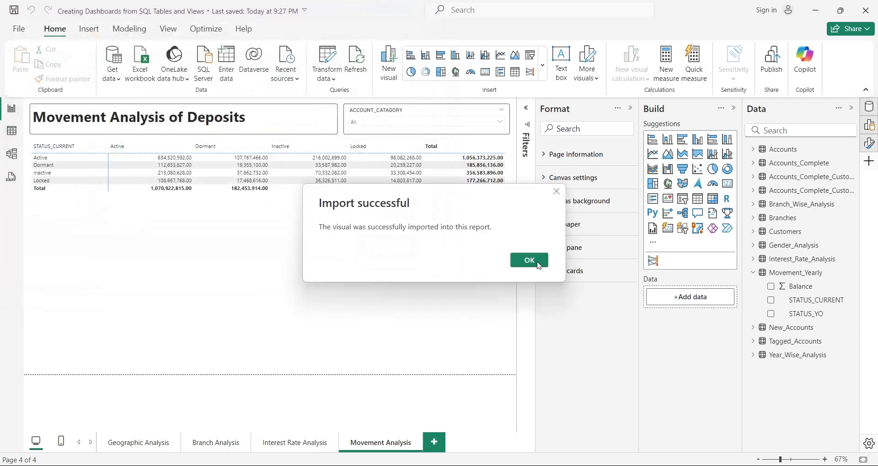
pyautogui.click(530, 261)
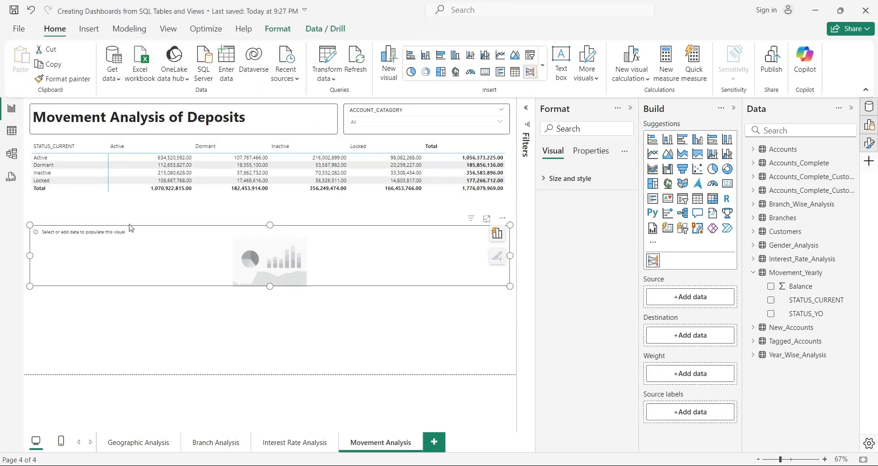
# - Resize the empty Sankey visual to fill the page below the matrix
pyautogui.moveTo(268, 225); pyautogui.dragTo(268, 202)
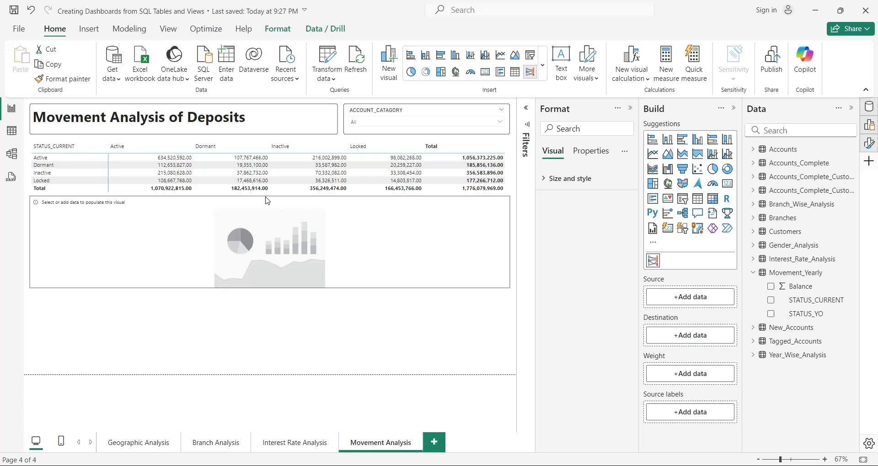
pyautogui.moveTo(270, 288); pyautogui.dragTo(270, 368)
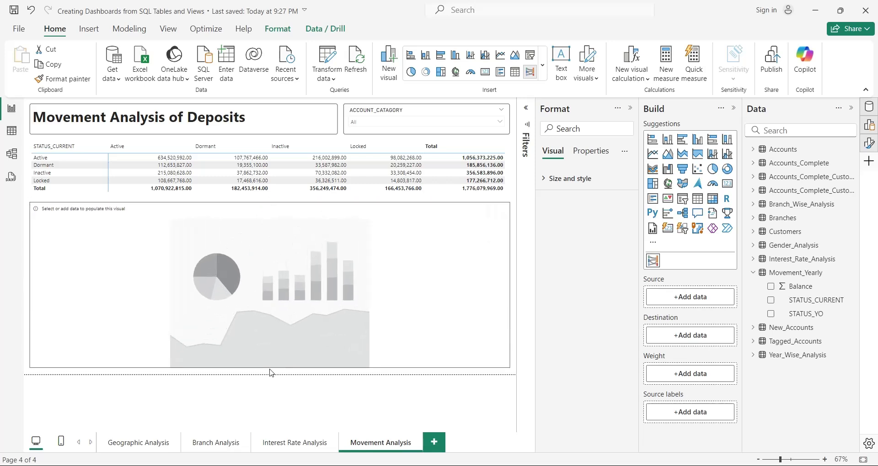
pyautogui.moveTo(271, 202); pyautogui.dragTo(271, 208)
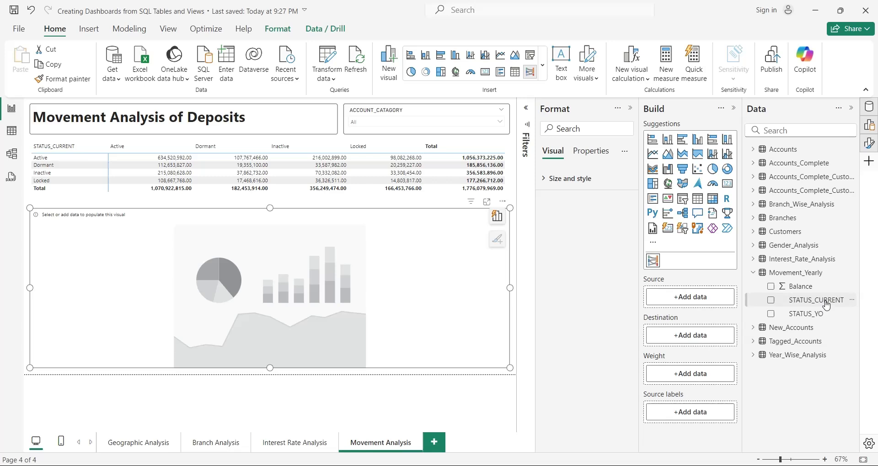
# - Map STATUS_CURRENT to source, STATUS_YO to destination, and Balance to weight, renamed 'Balance'
pyautogui.moveTo(826, 304); pyautogui.dragTo(720, 300)
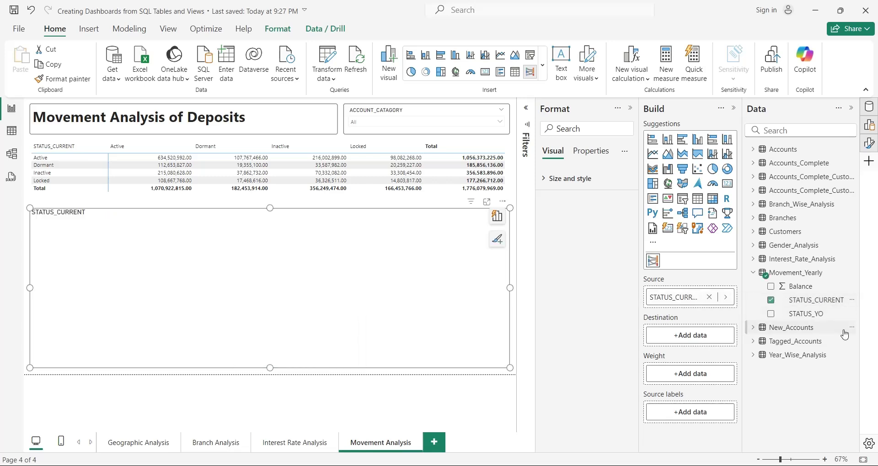
pyautogui.moveTo(806, 314); pyautogui.dragTo(702, 338)
pyautogui.moveTo(801, 287); pyautogui.dragTo(693, 382)
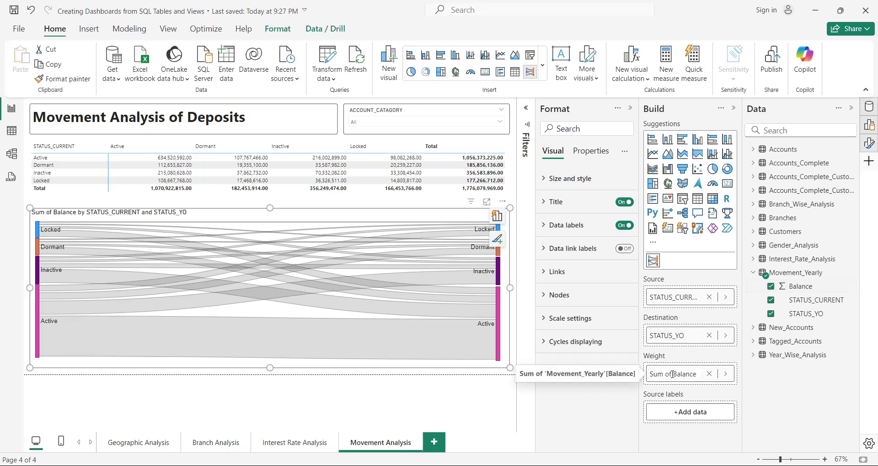
pyautogui.doubleClick(672, 374)
pyautogui.write('Balance')
pyautogui.press('Return')
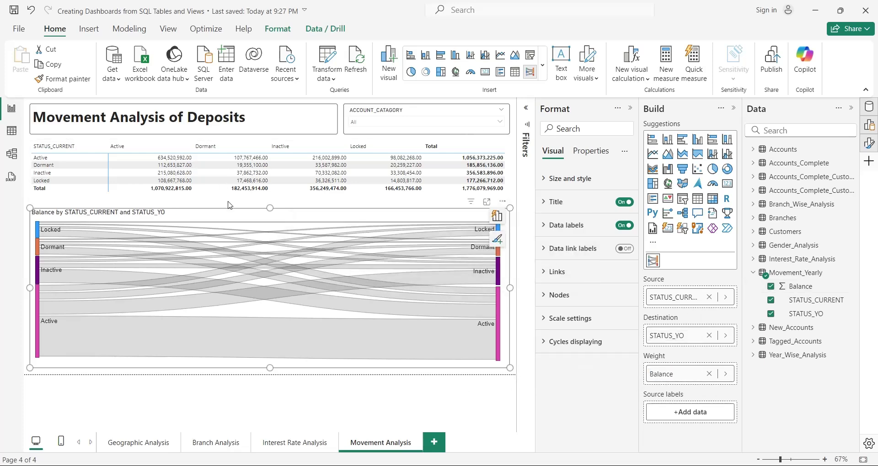
pyautogui.click(230, 205)
# - On Geographic Analysis, reset the account category slicer to show all categories
pyautogui.click(136, 443)
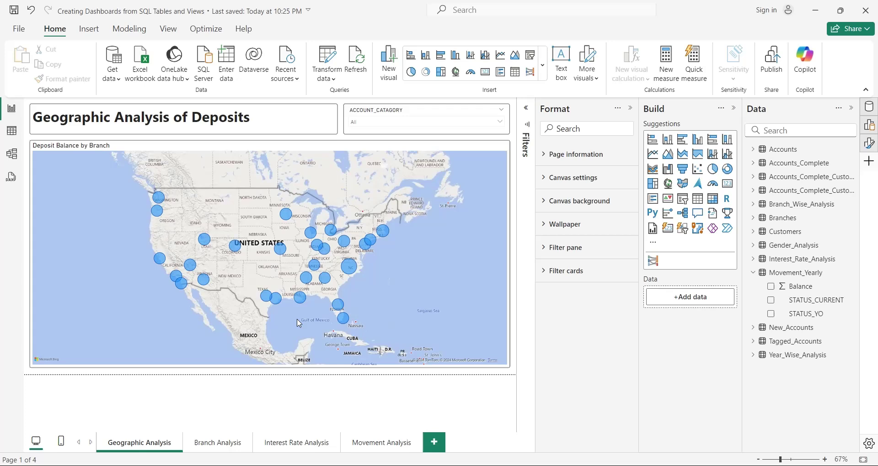
pyautogui.click(368, 122)
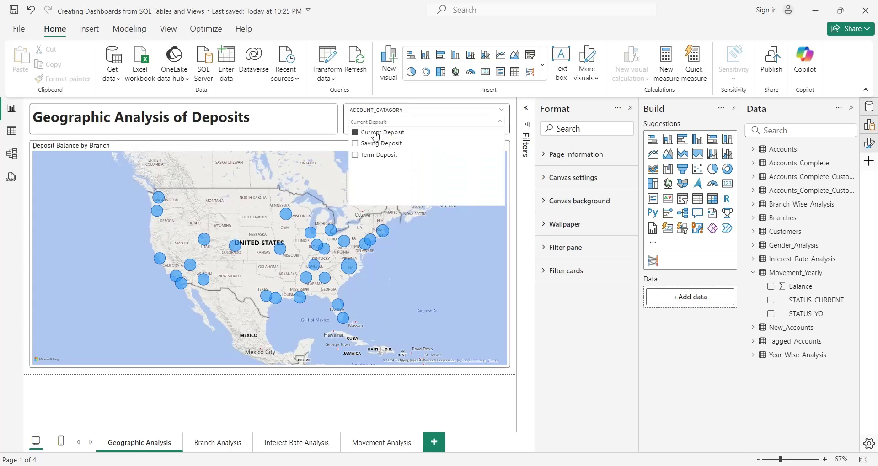
pyautogui.click(375, 144)
pyautogui.click(376, 143)
pyautogui.click(339, 143)
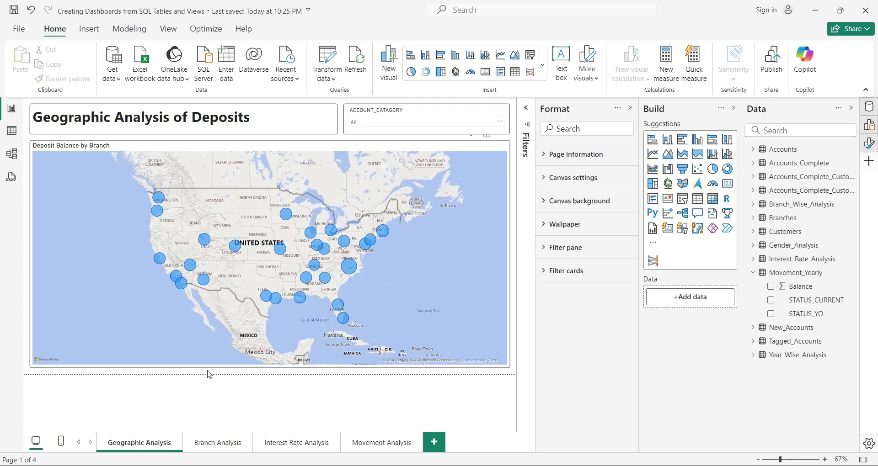
# - On Branch Analysis, try branch filters like Austin Tech Corridor and Chicago Financial District, then clear them
pyautogui.click(224, 442)
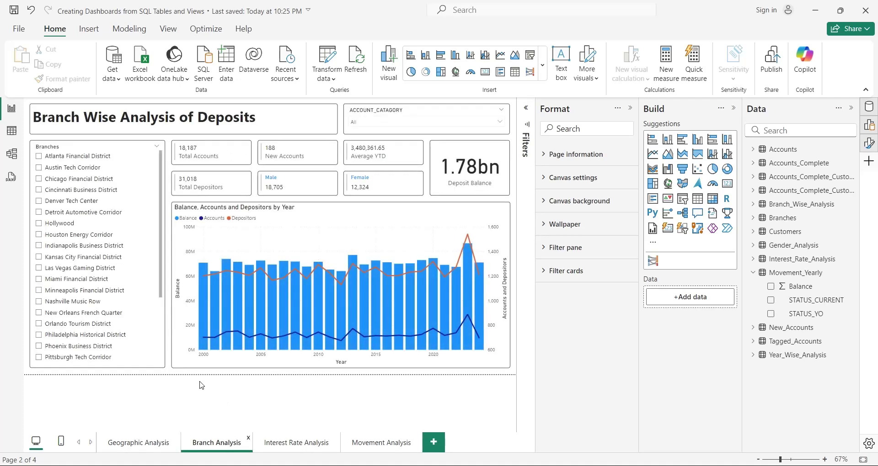
pyautogui.moveTo(97, 254)
pyautogui.click(67, 164)
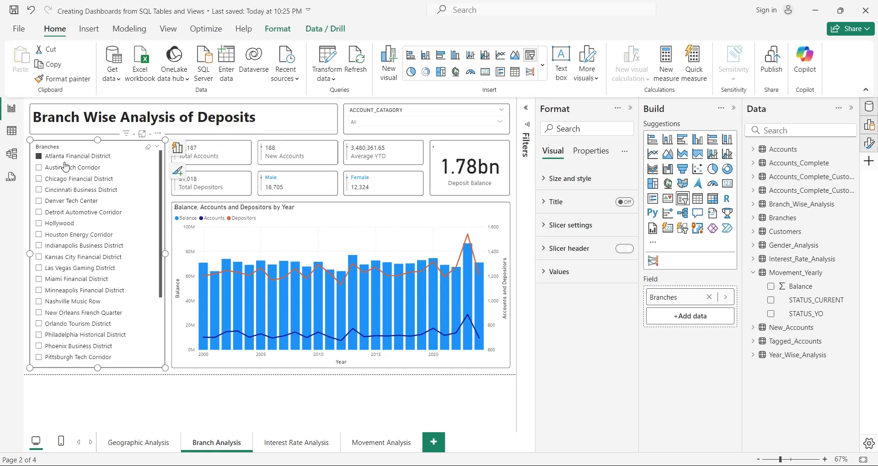
pyautogui.click(62, 189)
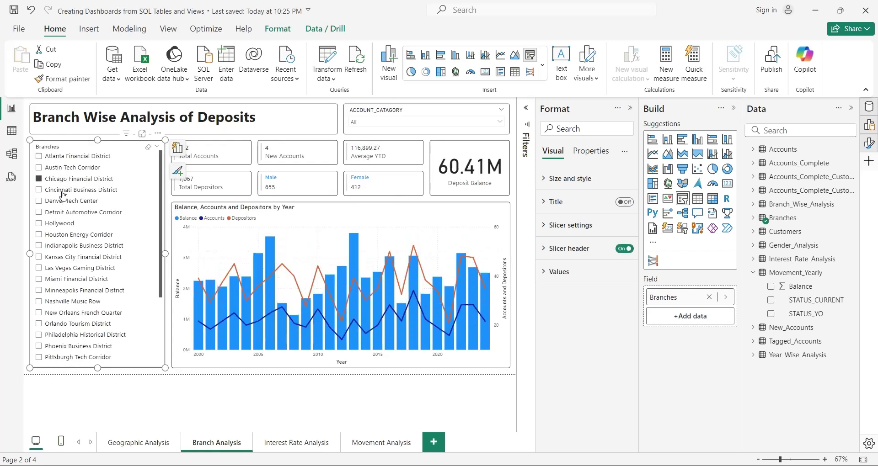
pyautogui.click(63, 201)
pyautogui.click(60, 223)
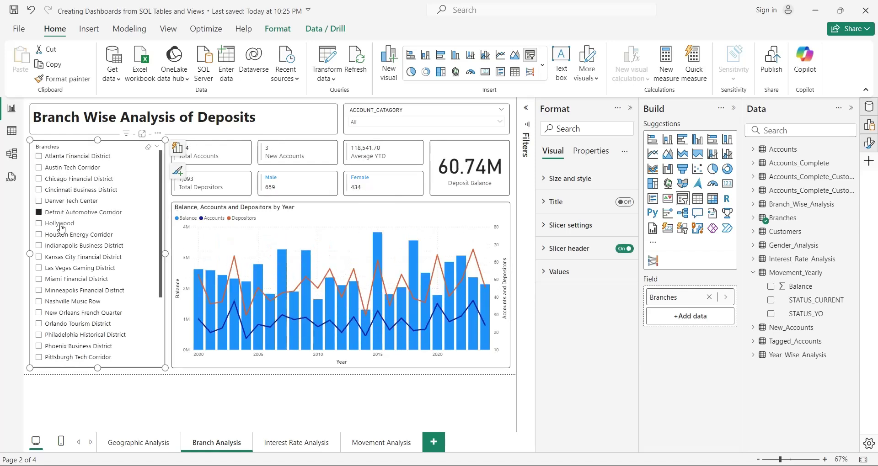
pyautogui.click(58, 223)
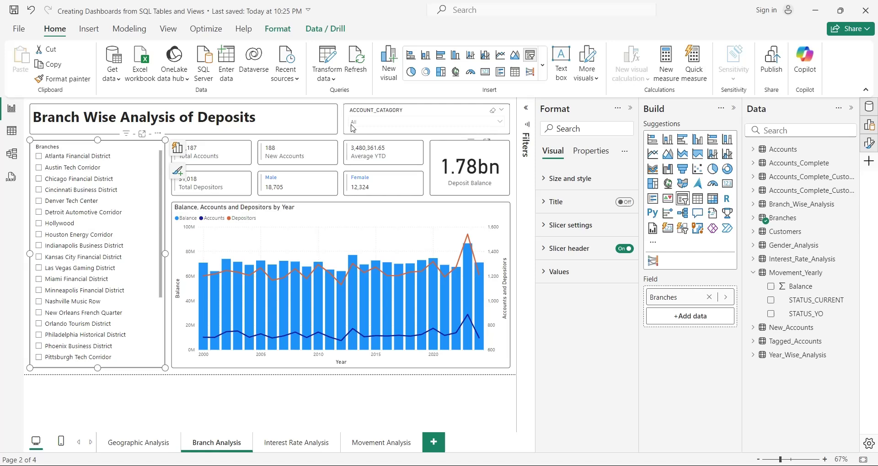
# - Try the Current, Saving and Term Deposit category filters, then return to All
pyautogui.click(373, 122)
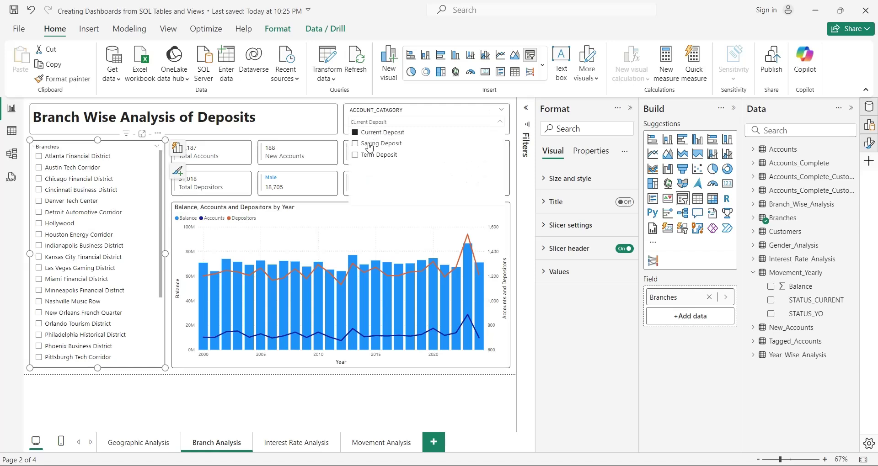
pyautogui.click(370, 143)
pyautogui.click(370, 155)
pyautogui.click(370, 145)
pyautogui.click(396, 133)
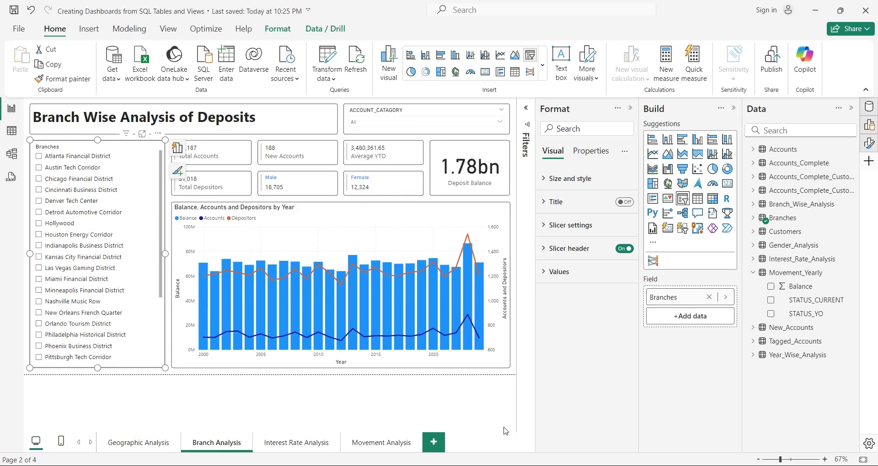
pyautogui.click(503, 389)
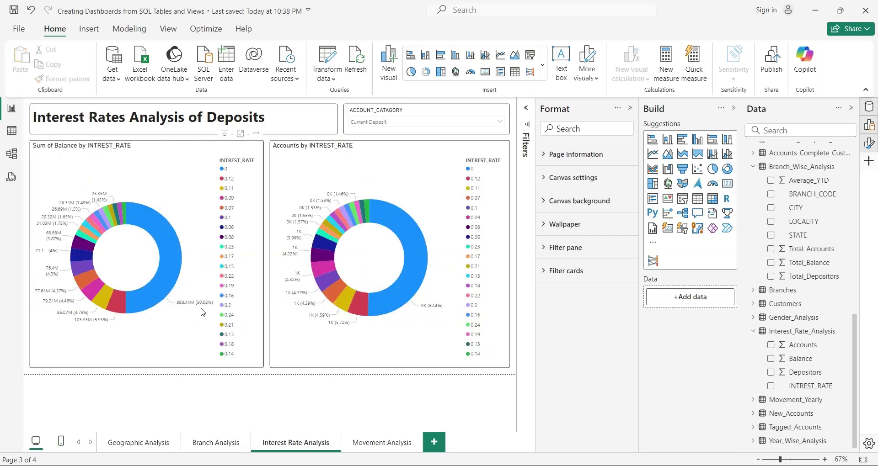
# - Cross-highlight one interest-rate slice in the Balance donut, clear it, then go to Movement Analysis
pyautogui.click(164, 266)
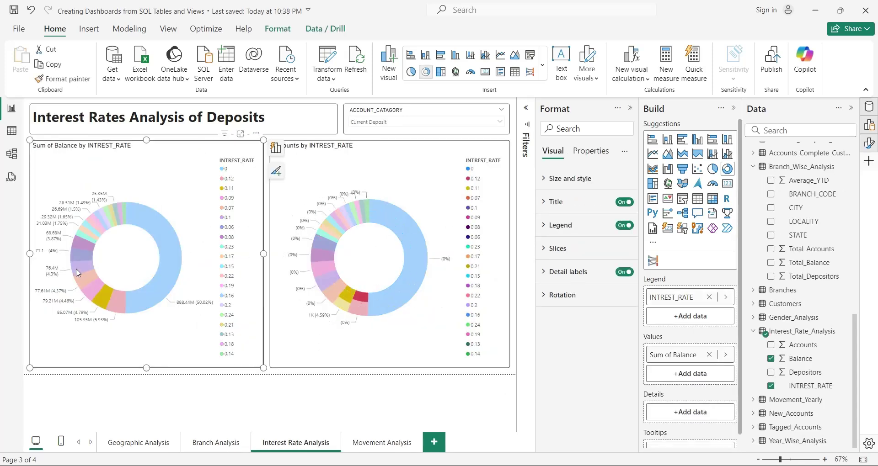
pyautogui.click(87, 265)
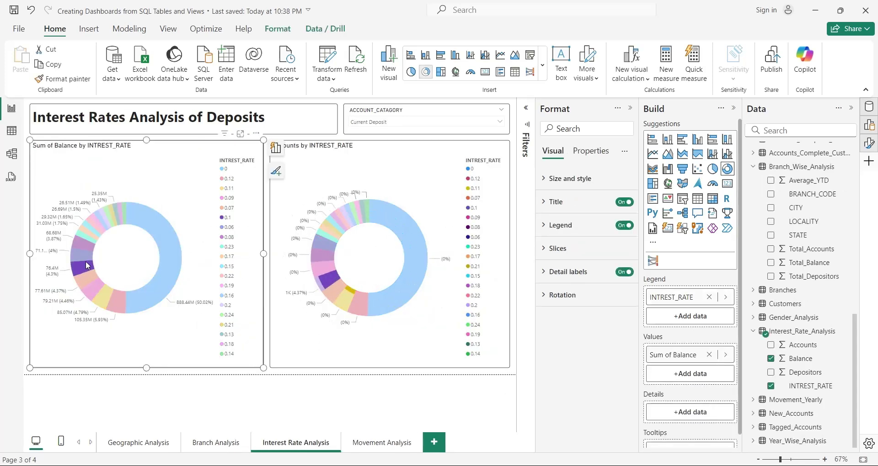
pyautogui.click(273, 378)
pyautogui.click(371, 443)
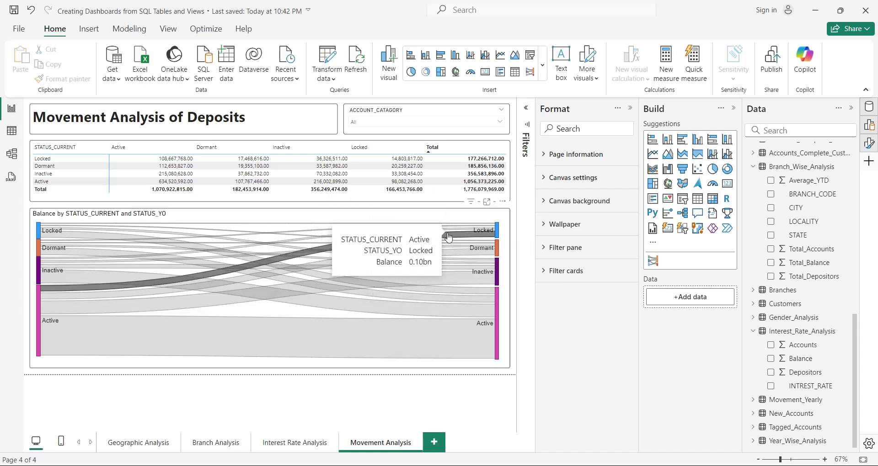
# - Cross-filter the Sankey by the Locked row and Active column, then clear the selection
pyautogui.click(45, 166)
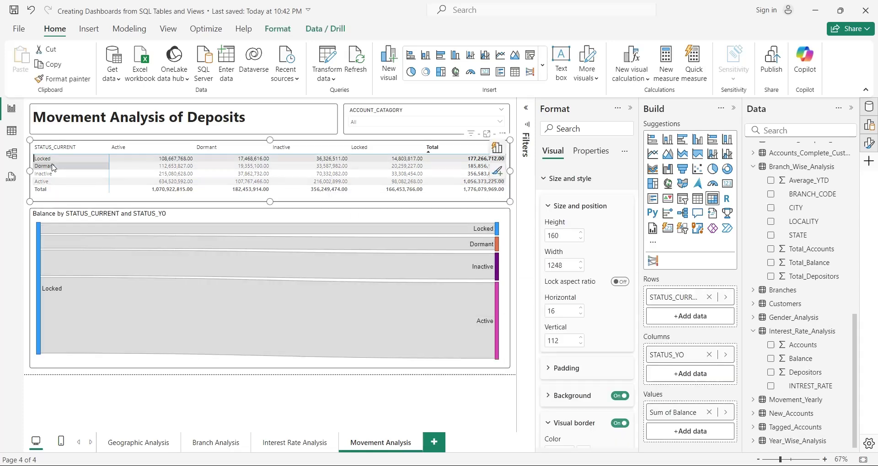
pyautogui.click(221, 147)
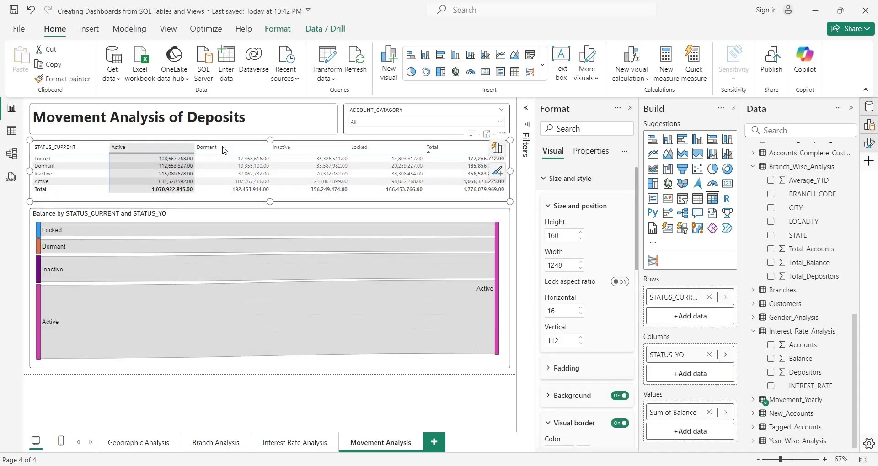
pyautogui.click(300, 147)
pyautogui.click(362, 147)
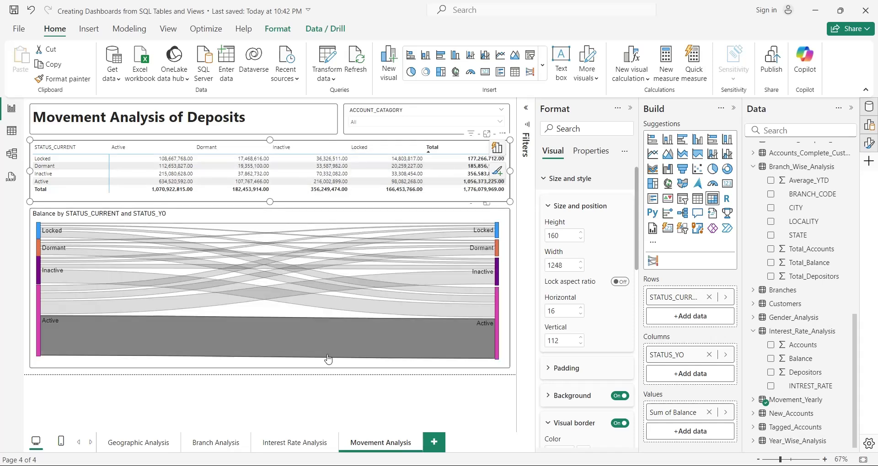
pyautogui.click(250, 402)
# - Try several branches on Branch Analysis, ending on Pittsburgh Tech Corridor (62.01M)
pyautogui.click(235, 446)
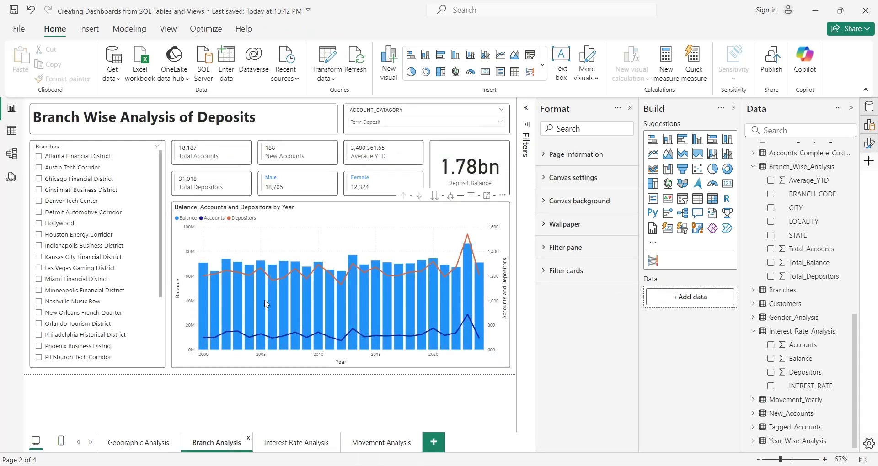
pyautogui.click(58, 247)
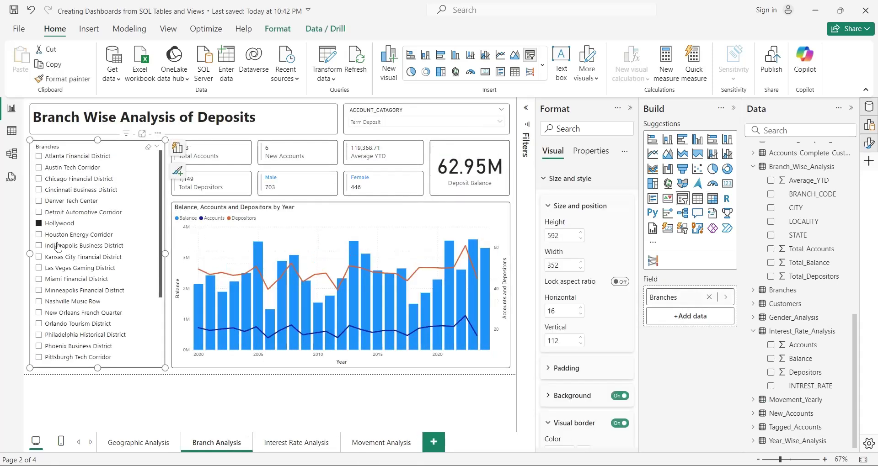
pyautogui.click(59, 268)
pyautogui.click(63, 324)
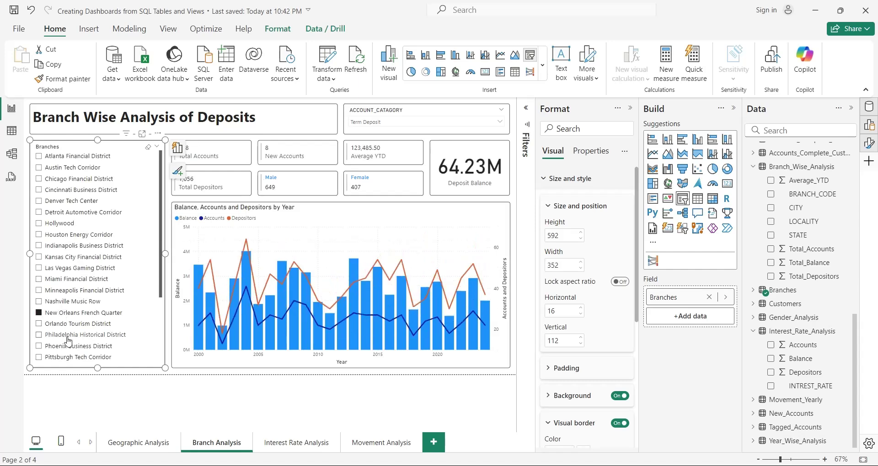
pyautogui.click(64, 357)
pyautogui.click(97, 381)
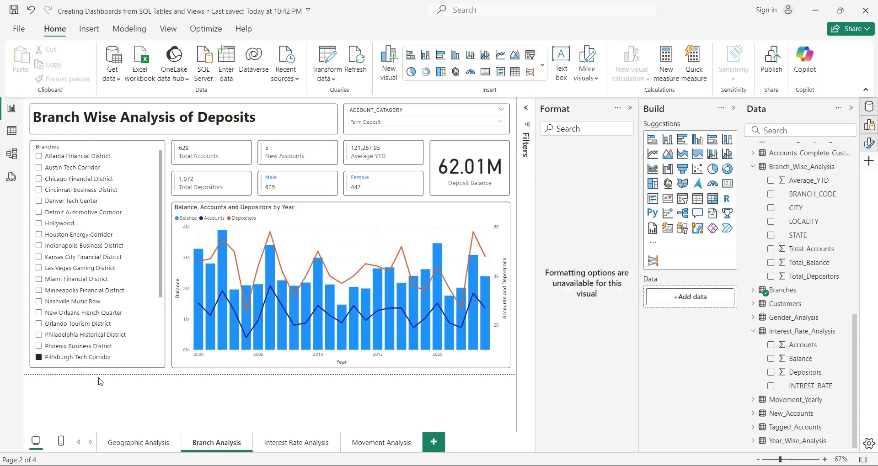